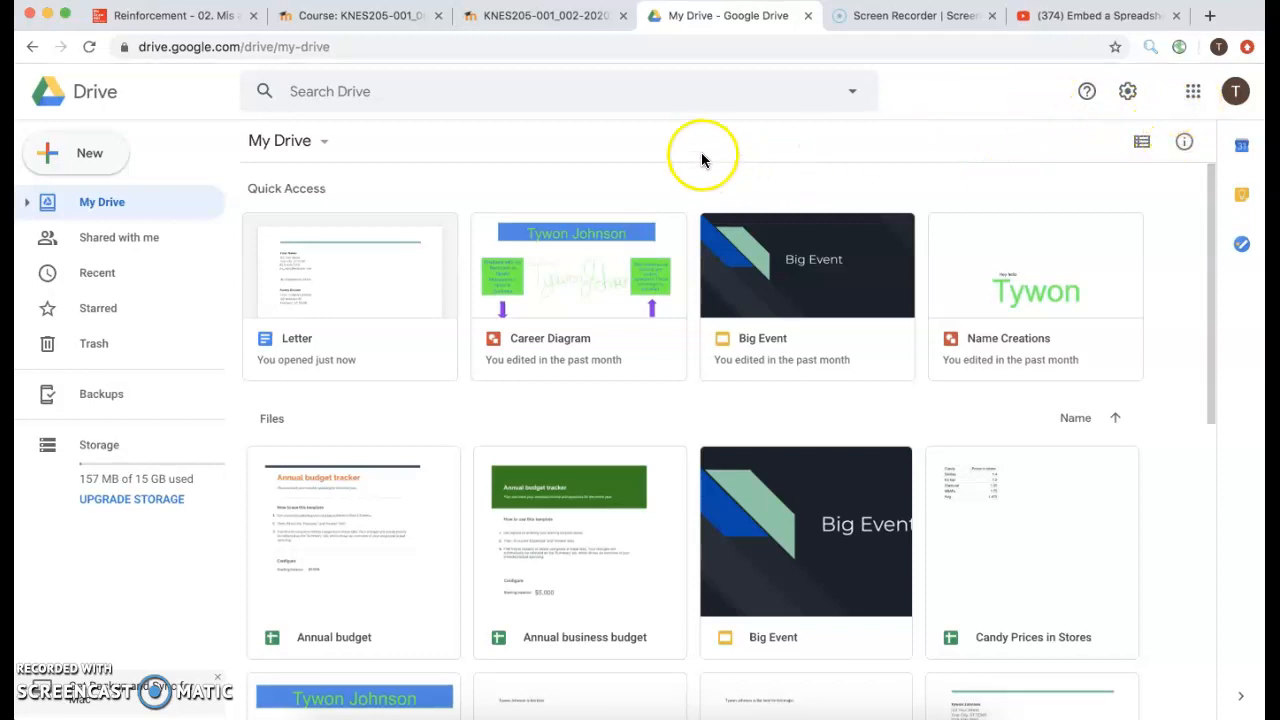
Create a new blank Google Sheets spreadsheet from Drive's New menu.
left_click(1200, 97)
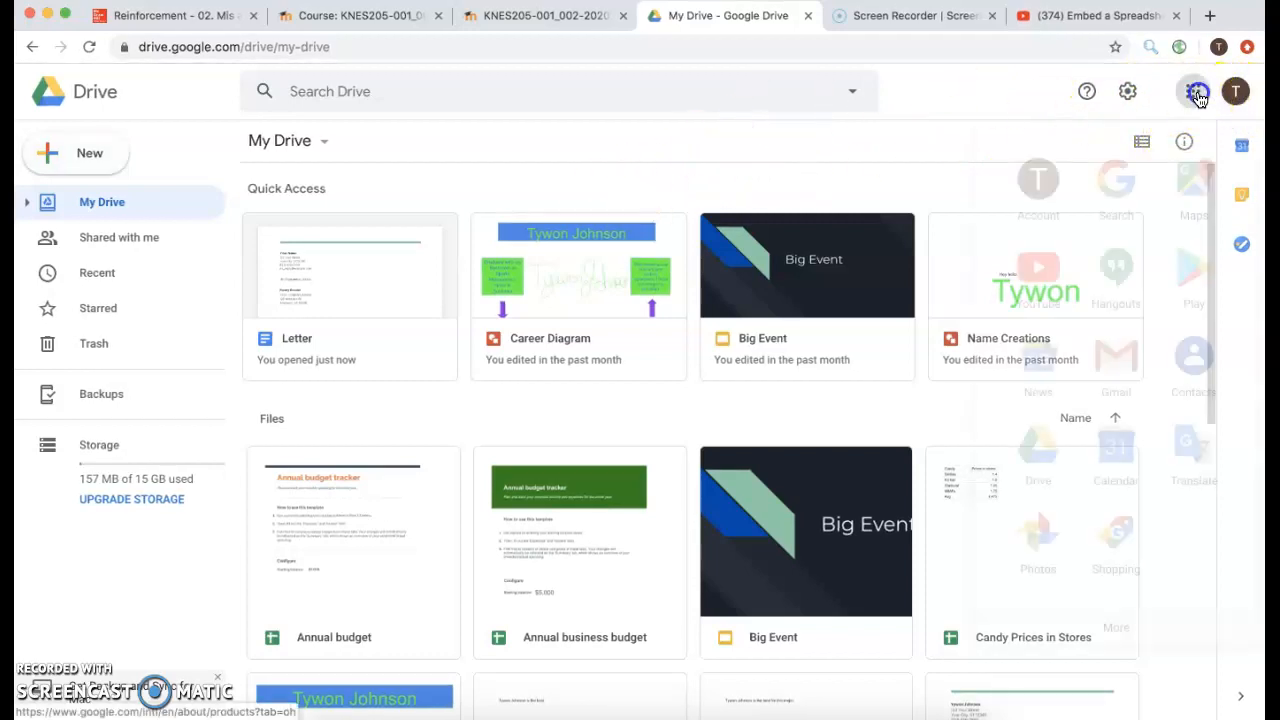
left_click(871, 185)
left_click(104, 160)
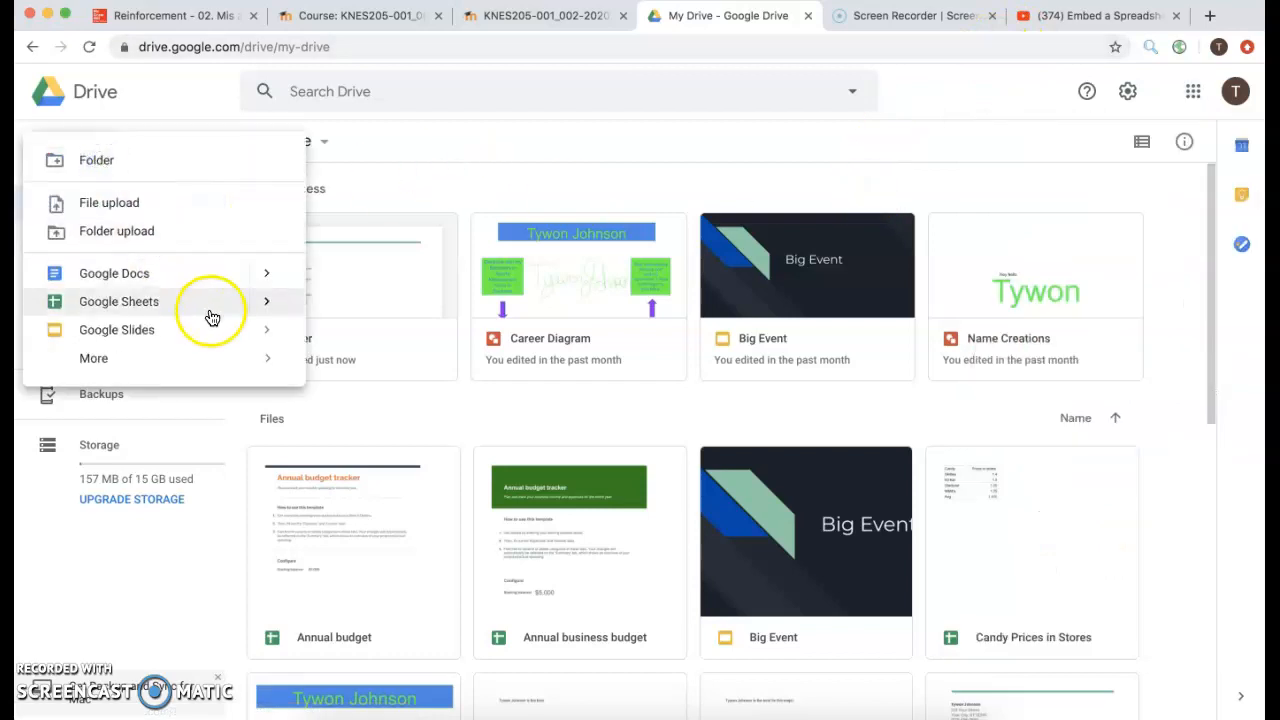
left_click(265, 301)
left_click(334, 315)
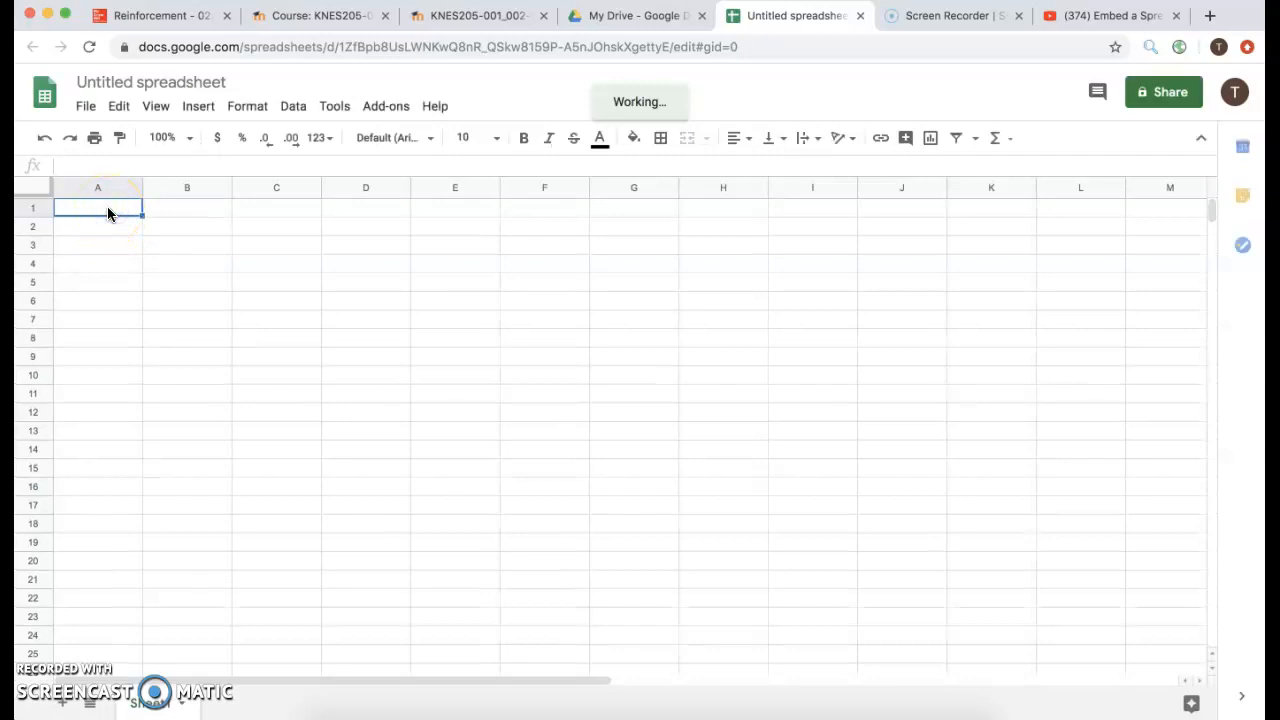
Type the headers Name, Age and Favorite Team into cells A1, B1 and C1.
type("Name")
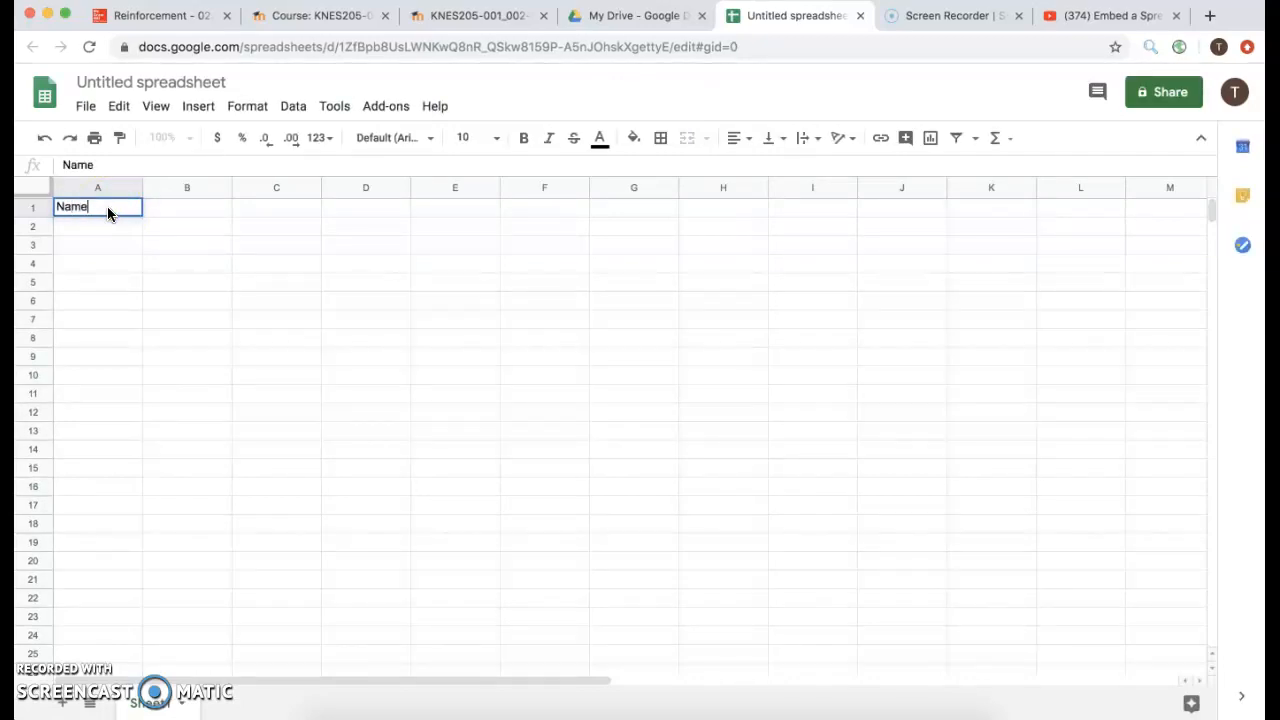
left_click(187, 208)
type("Afe")
key("BackSpace")
key("BackSpace")
type("ge")
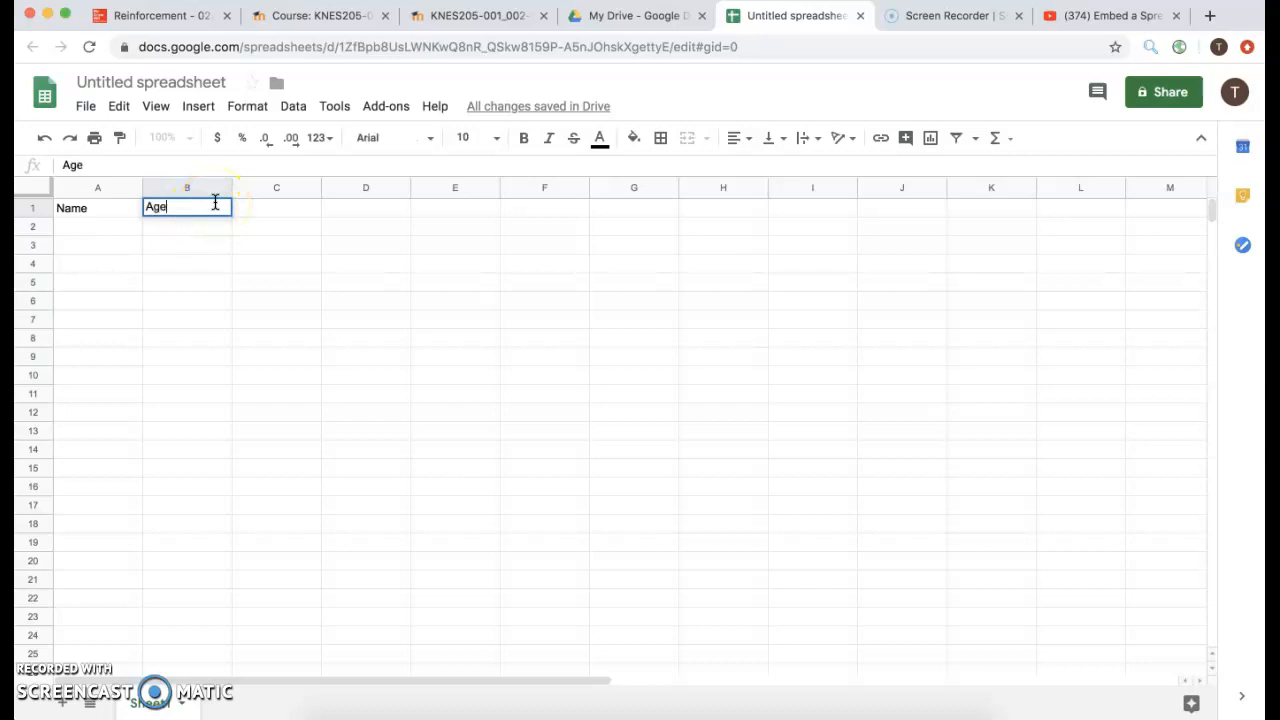
left_click(273, 208)
type("FAvi")
key("BackSpace")
key("BackSpace")
key("BackSpace")
type("av")
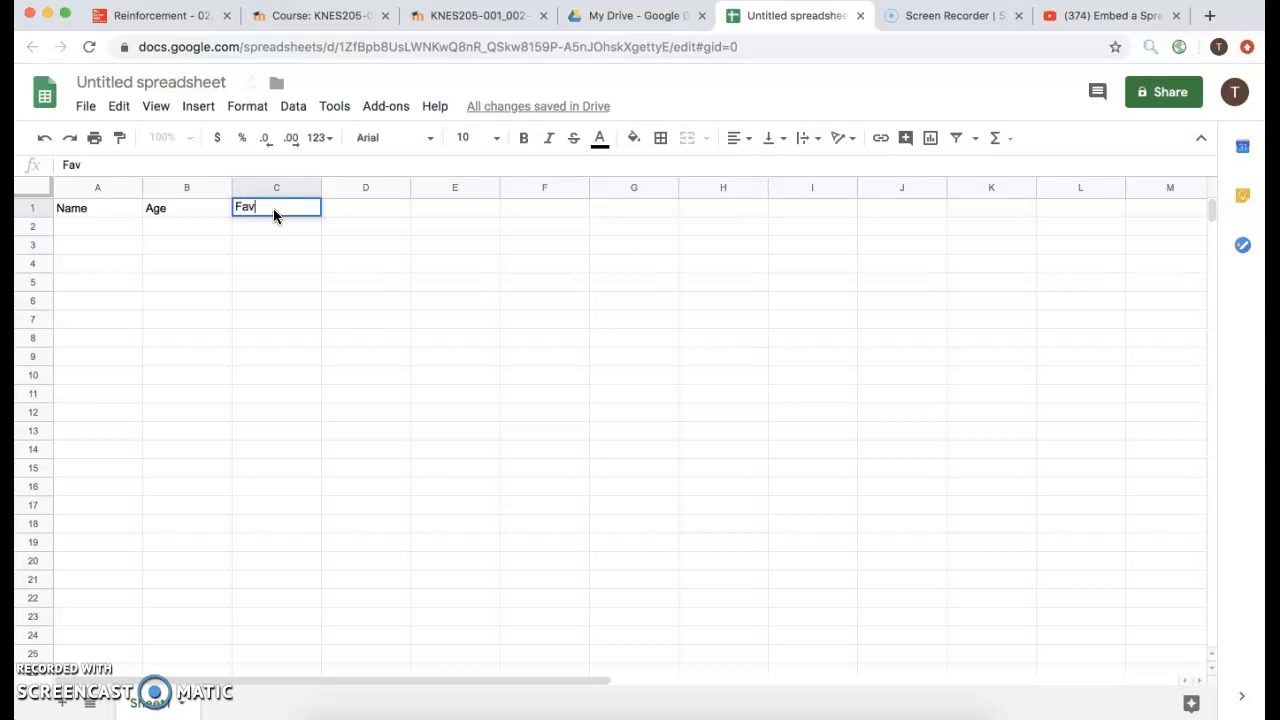
type("orite Team")
Enter the first two people's names with ages 15 and 21 in rows 2–3.
left_click(112, 228)
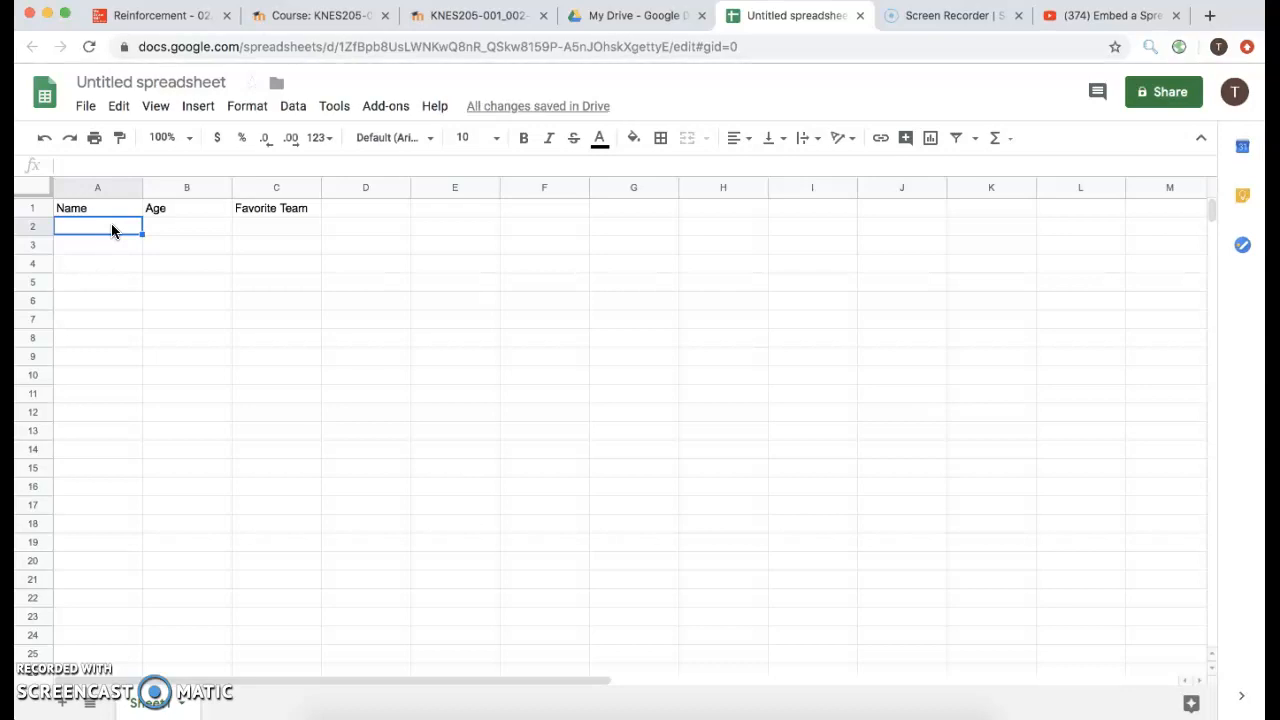
type("Ty")
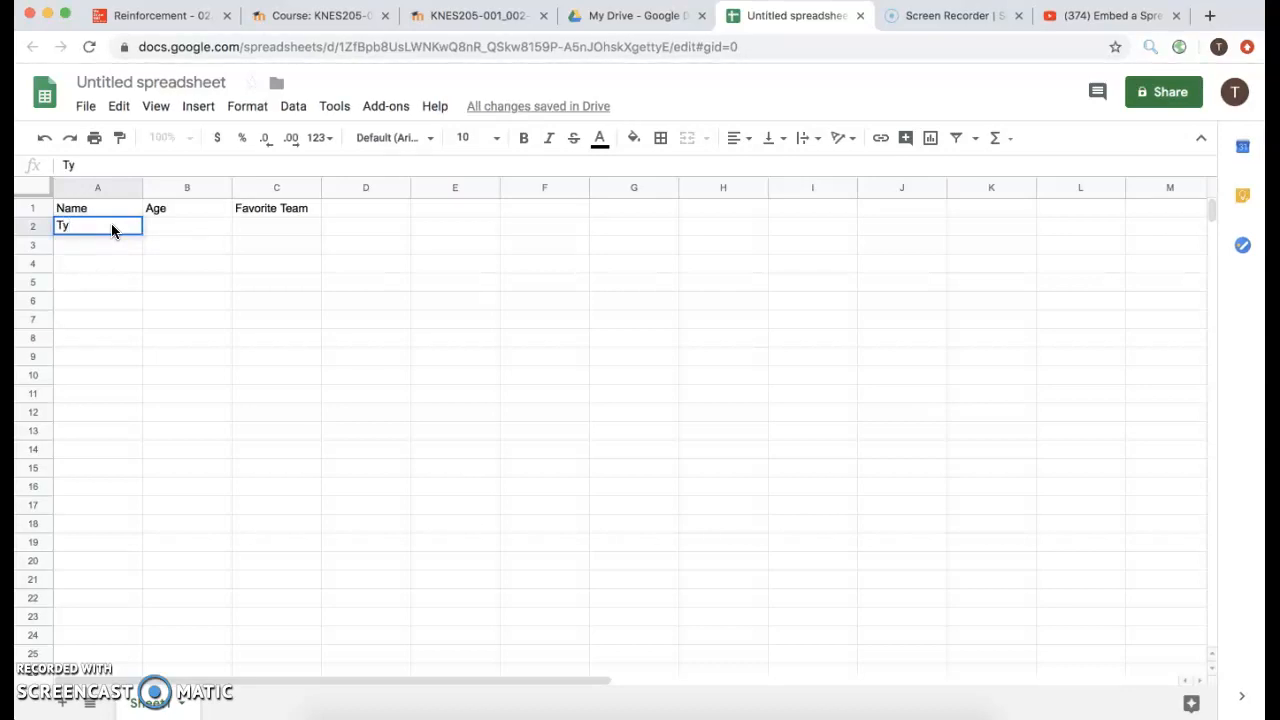
key("Tab")
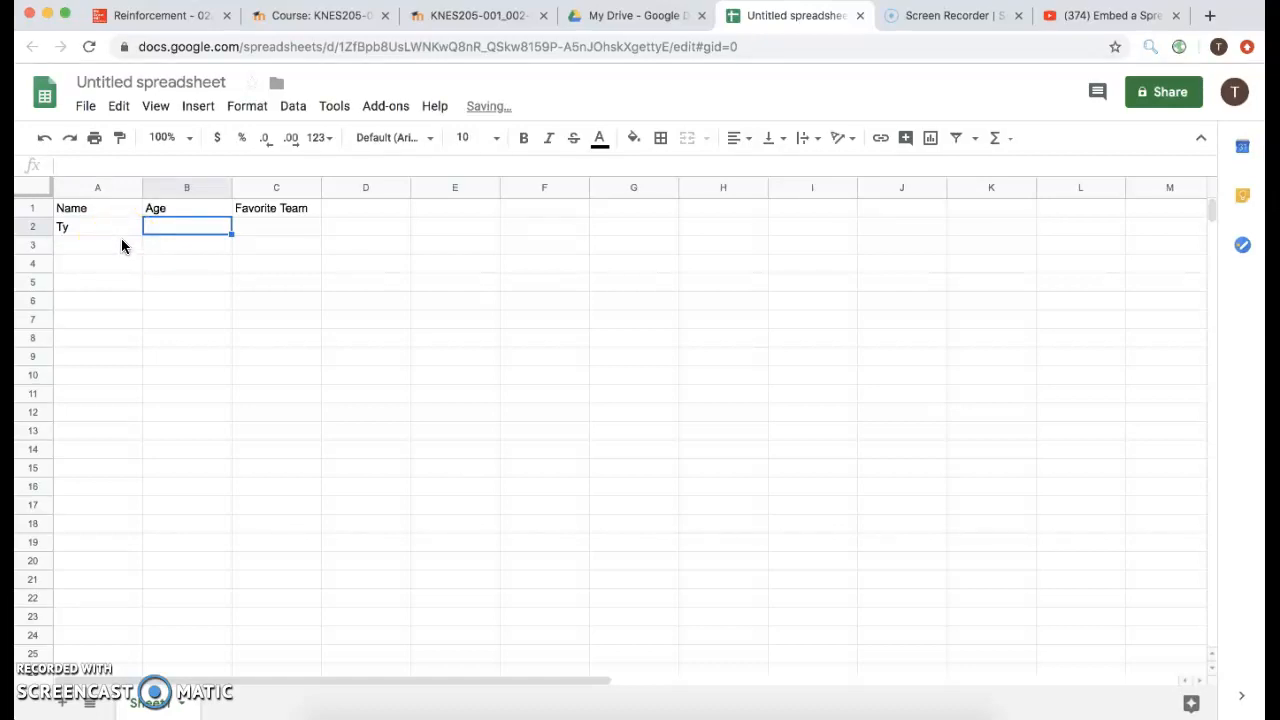
type("15")
left_click(98, 246)
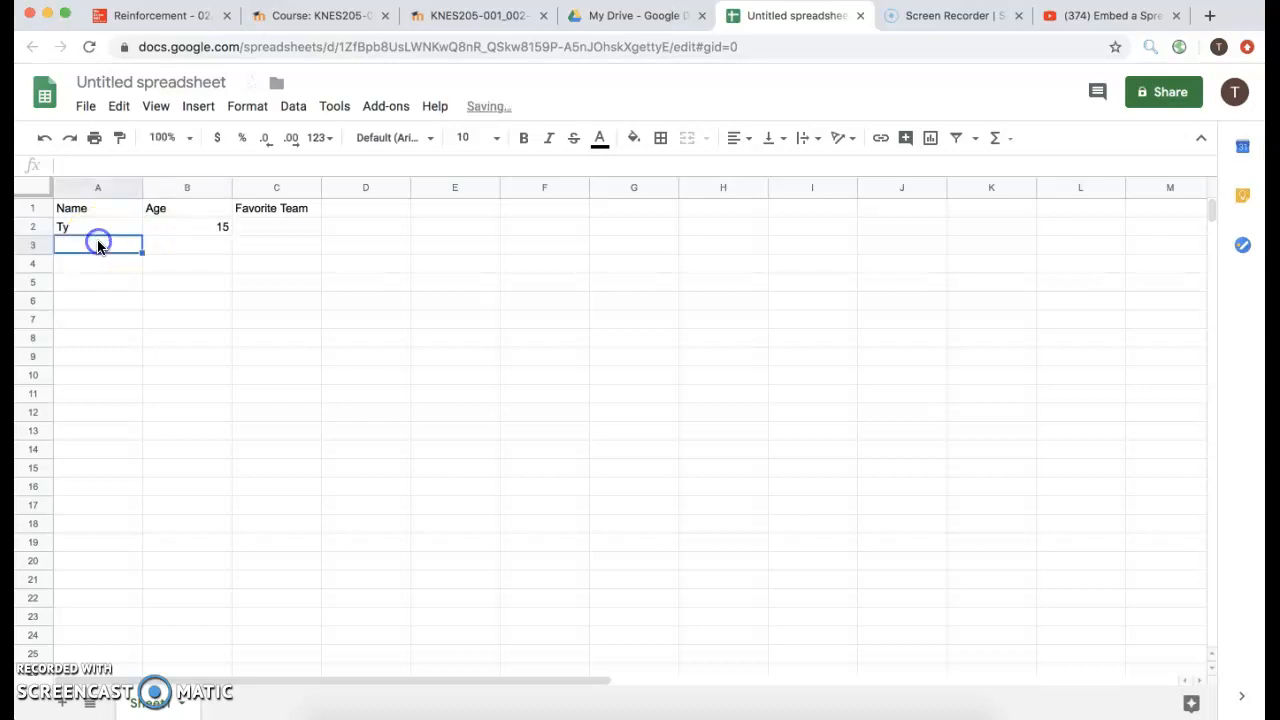
type("Joe")
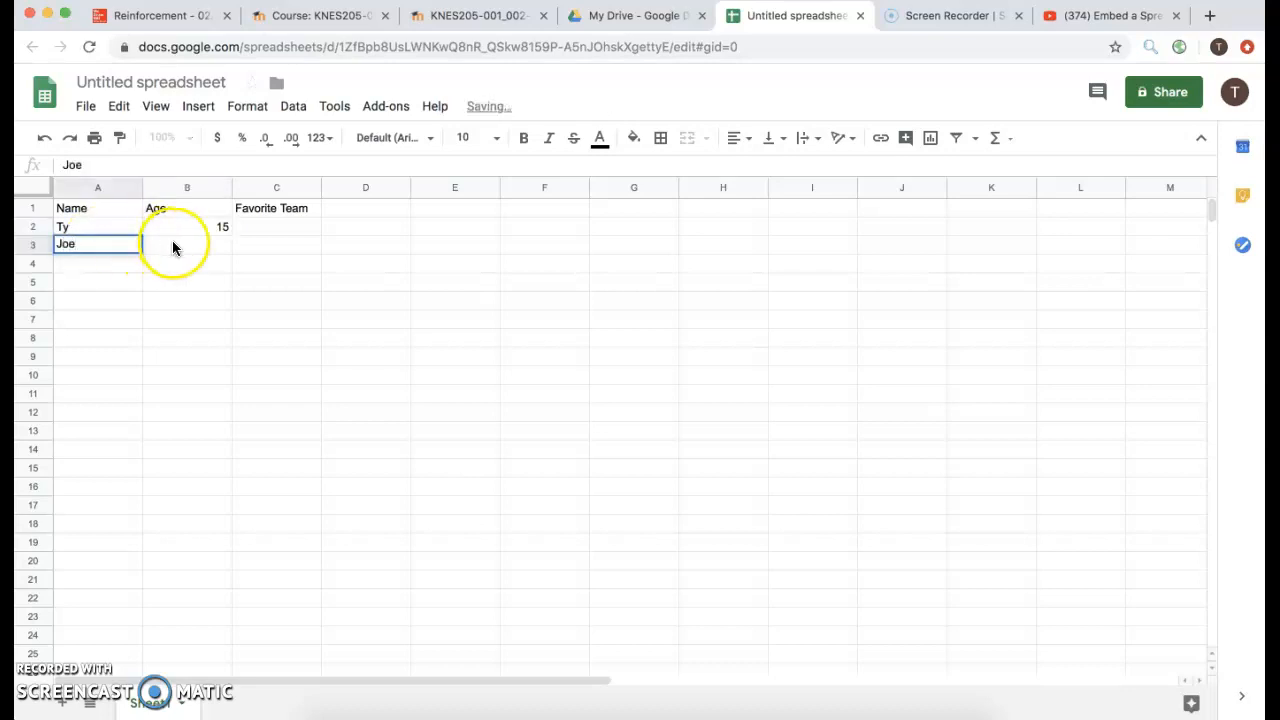
left_click(180, 245)
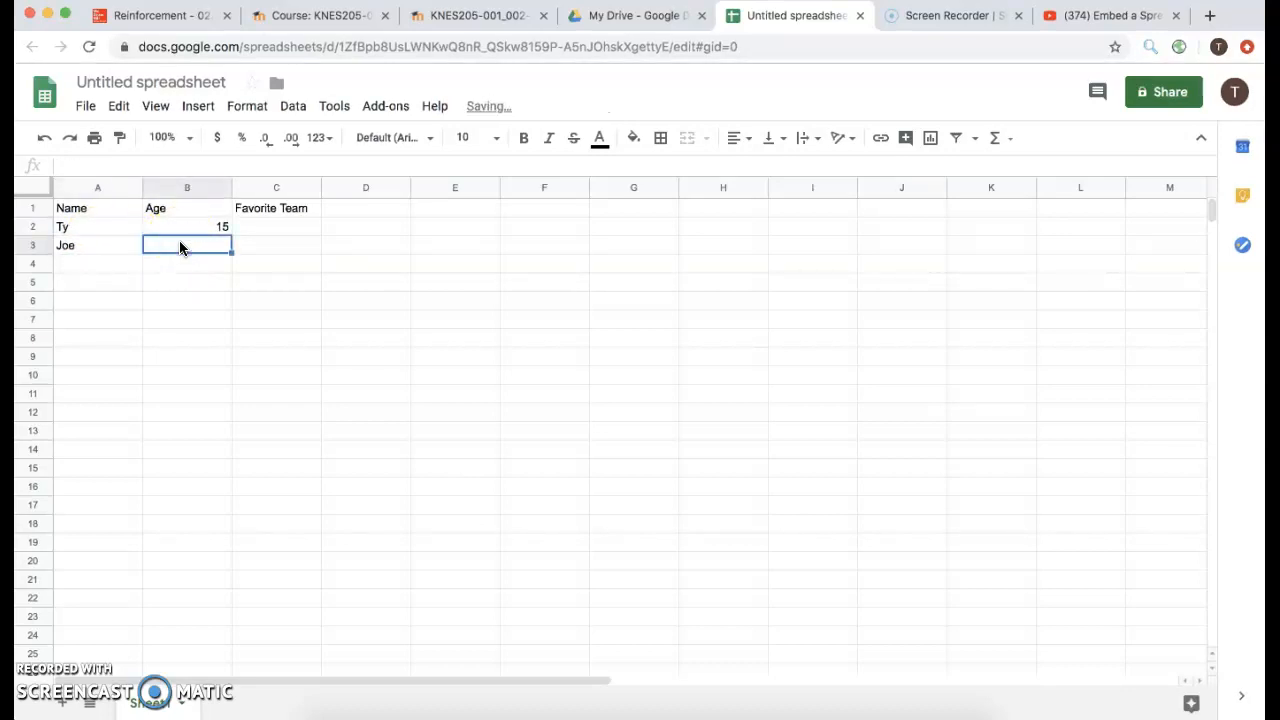
type("21")
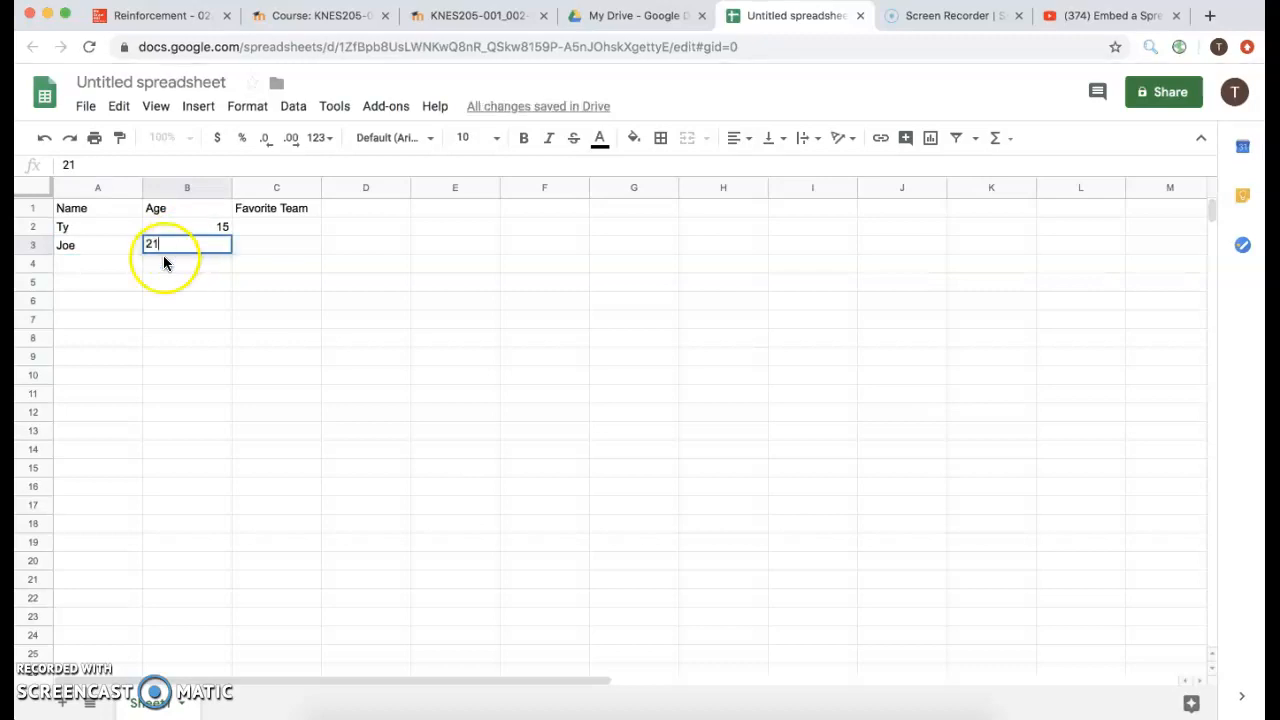
left_click(121, 259)
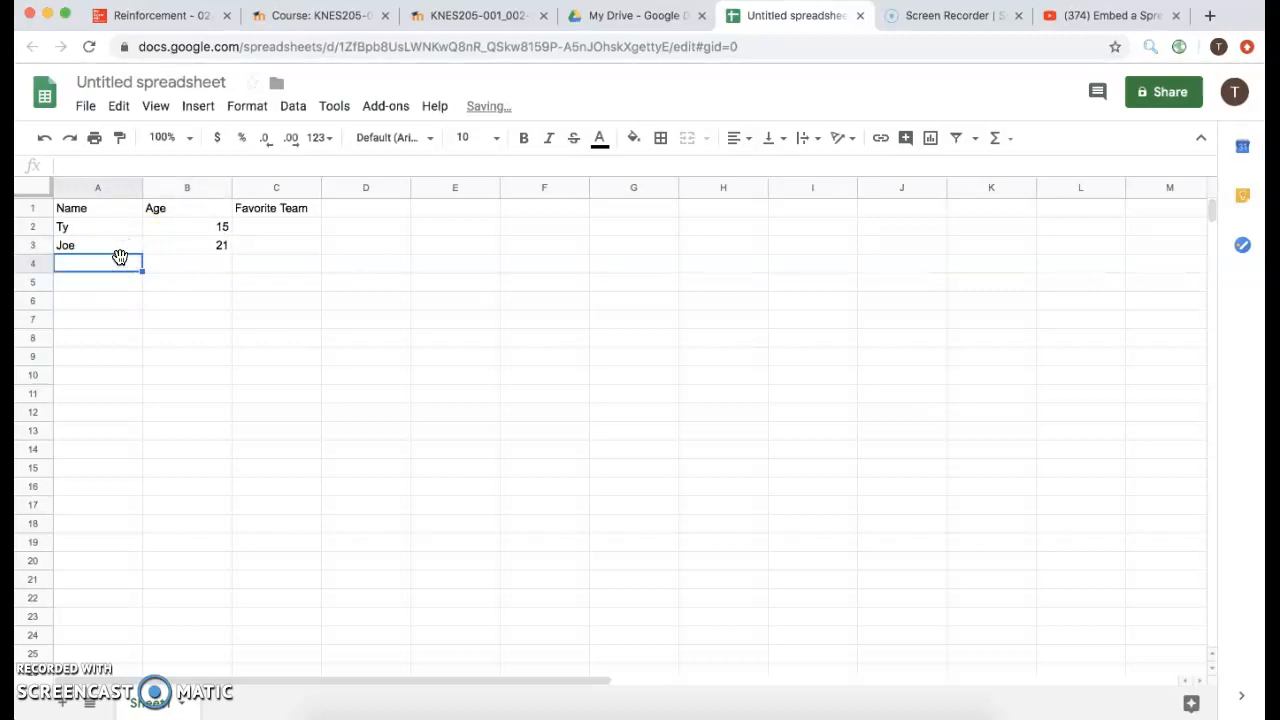
Enter the remaining two names with ages 35 and 60 in rows 4–5.
type("Adam")
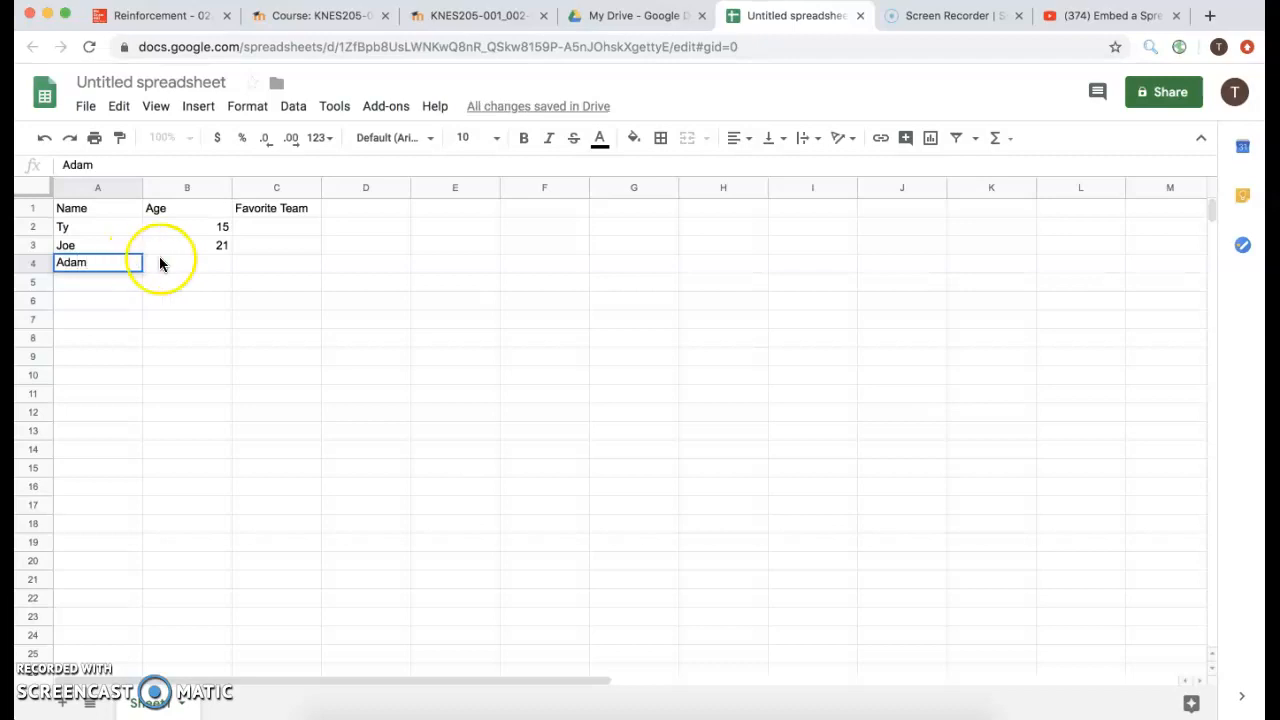
left_click(208, 266)
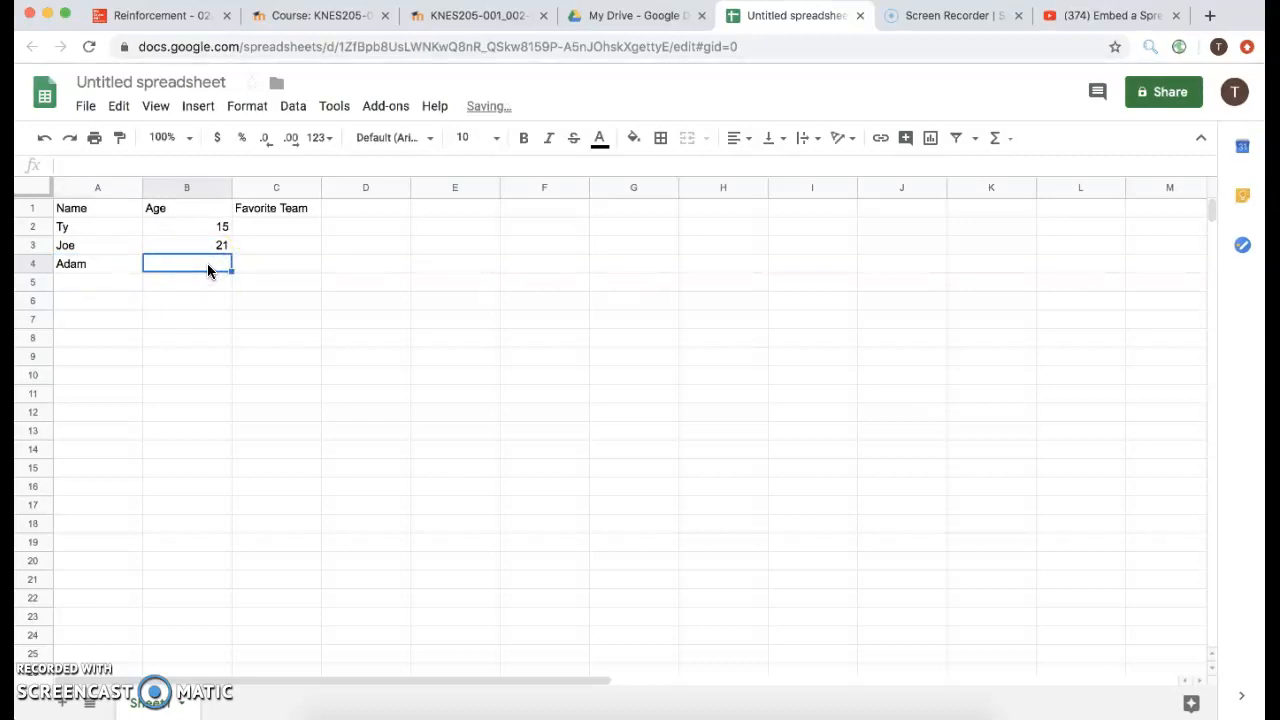
type("35")
left_click(120, 283)
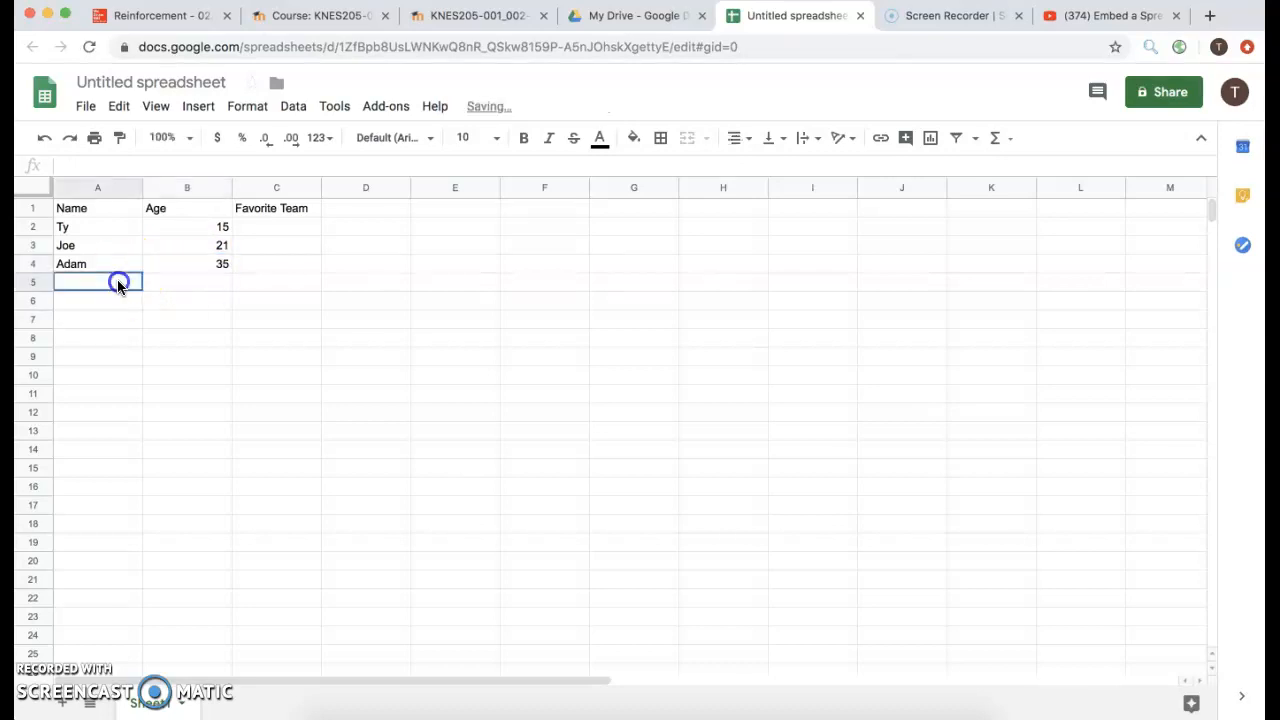
type("Sam")
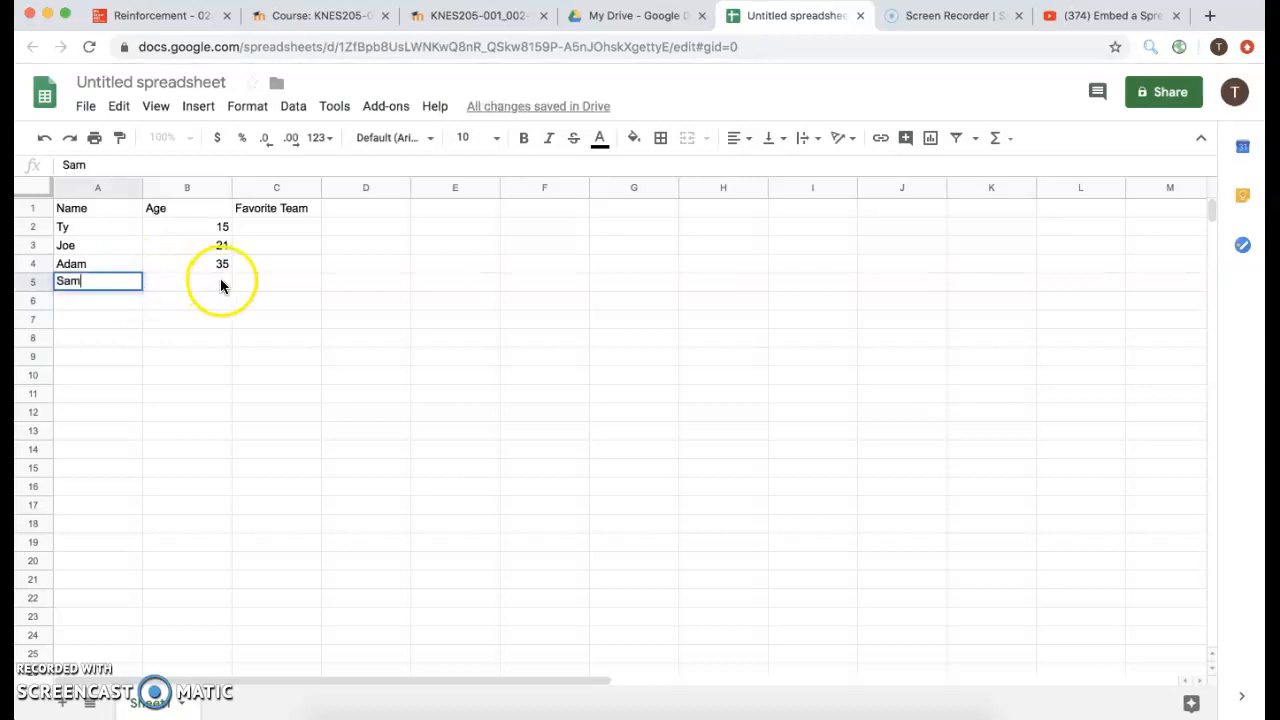
left_click(221, 286)
type("60")
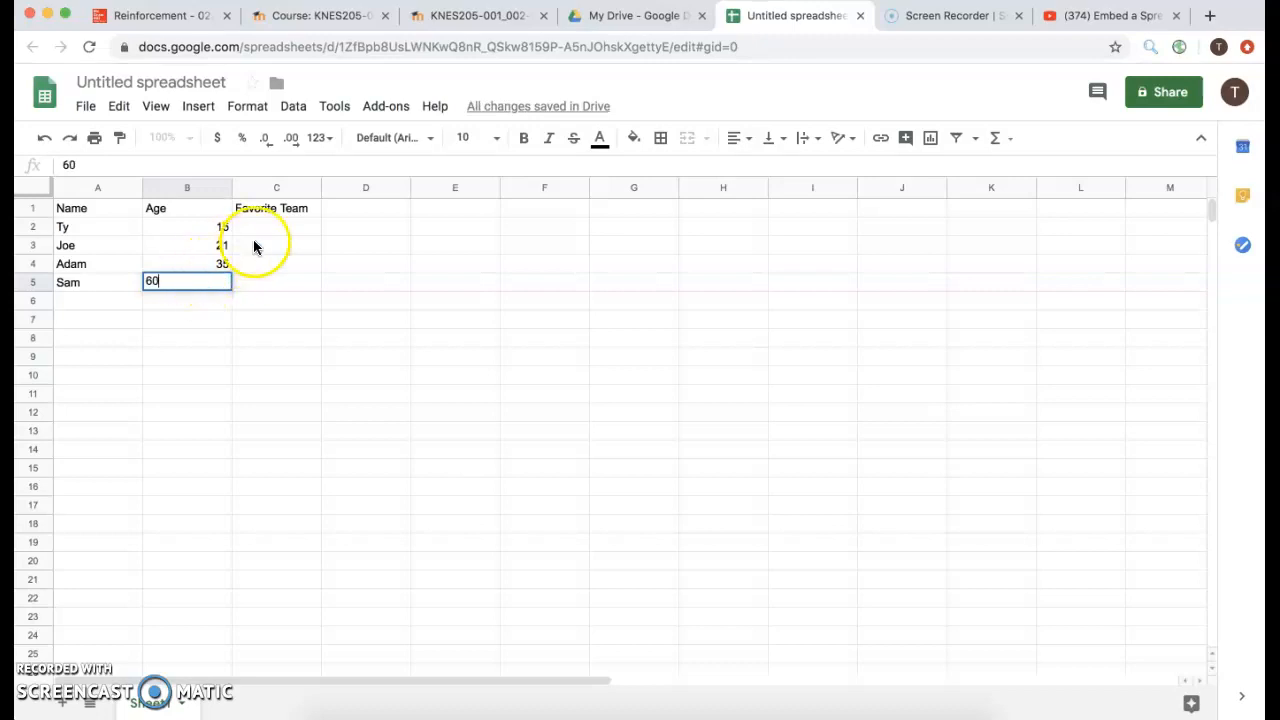
left_click(268, 228)
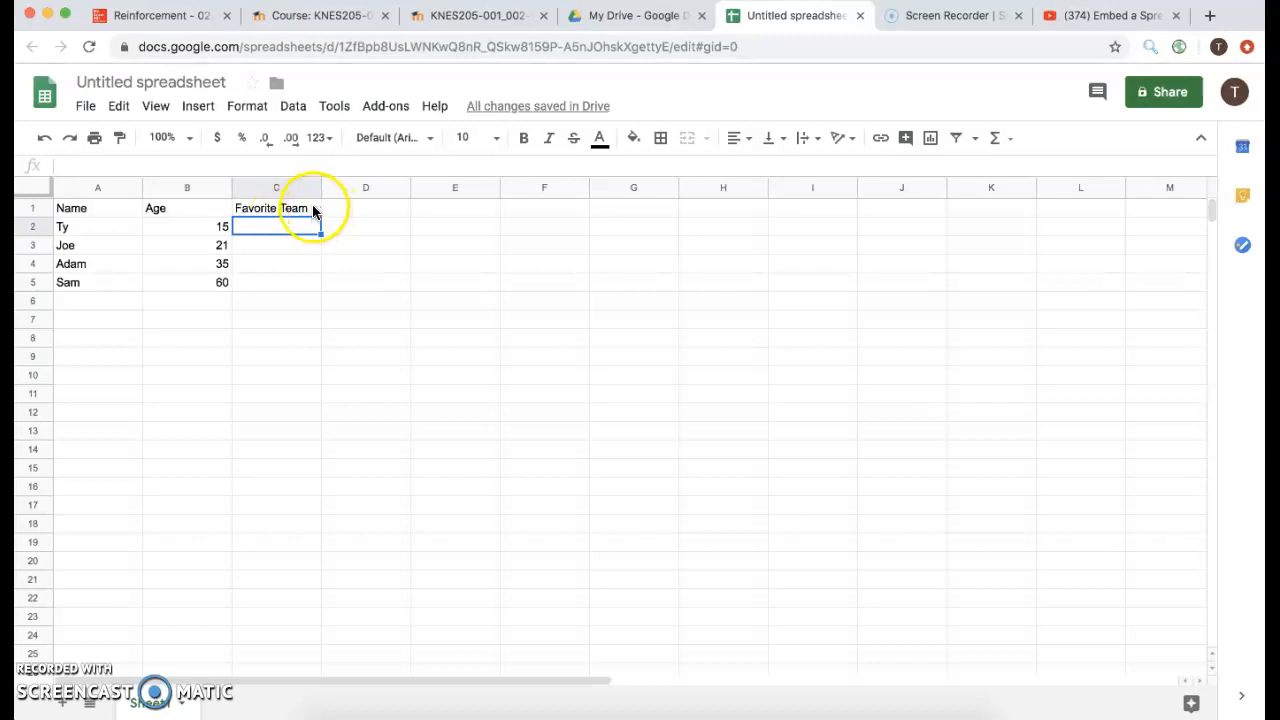
Merge cells C1 and D1 so the Favorite Team heading spans both columns.
left_click(313, 210)
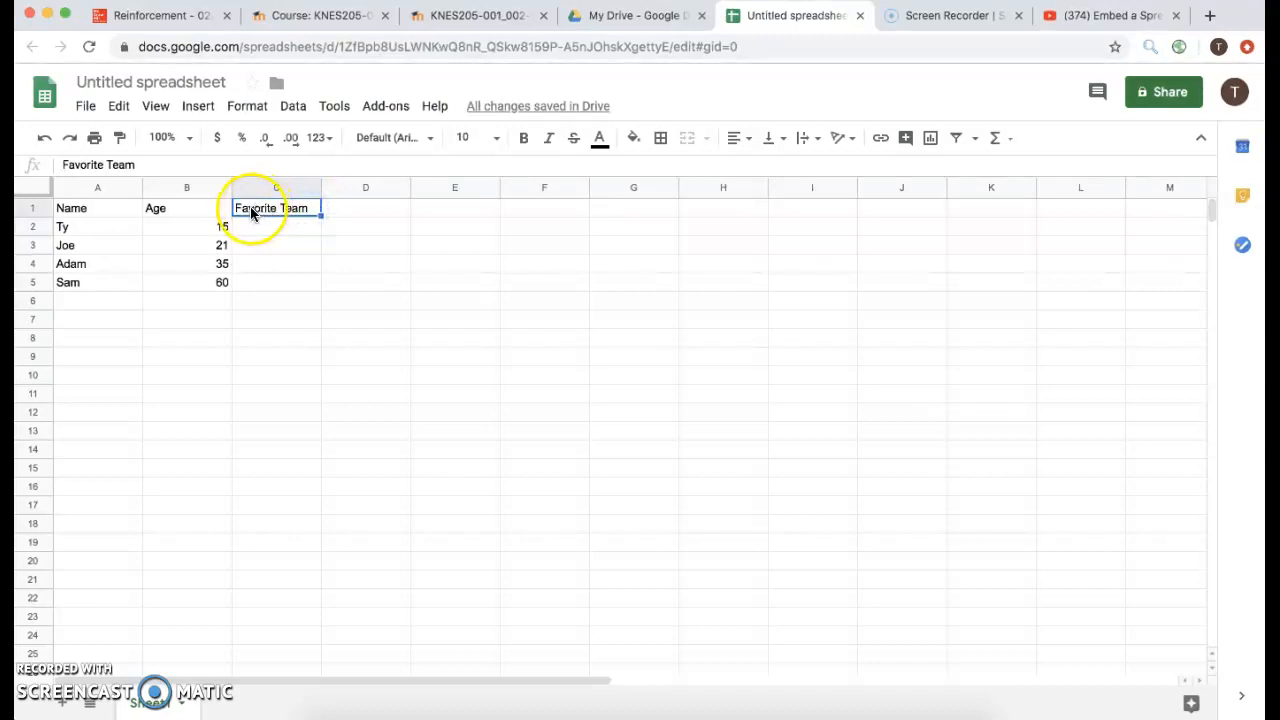
left_click_drag(250, 209, 362, 209)
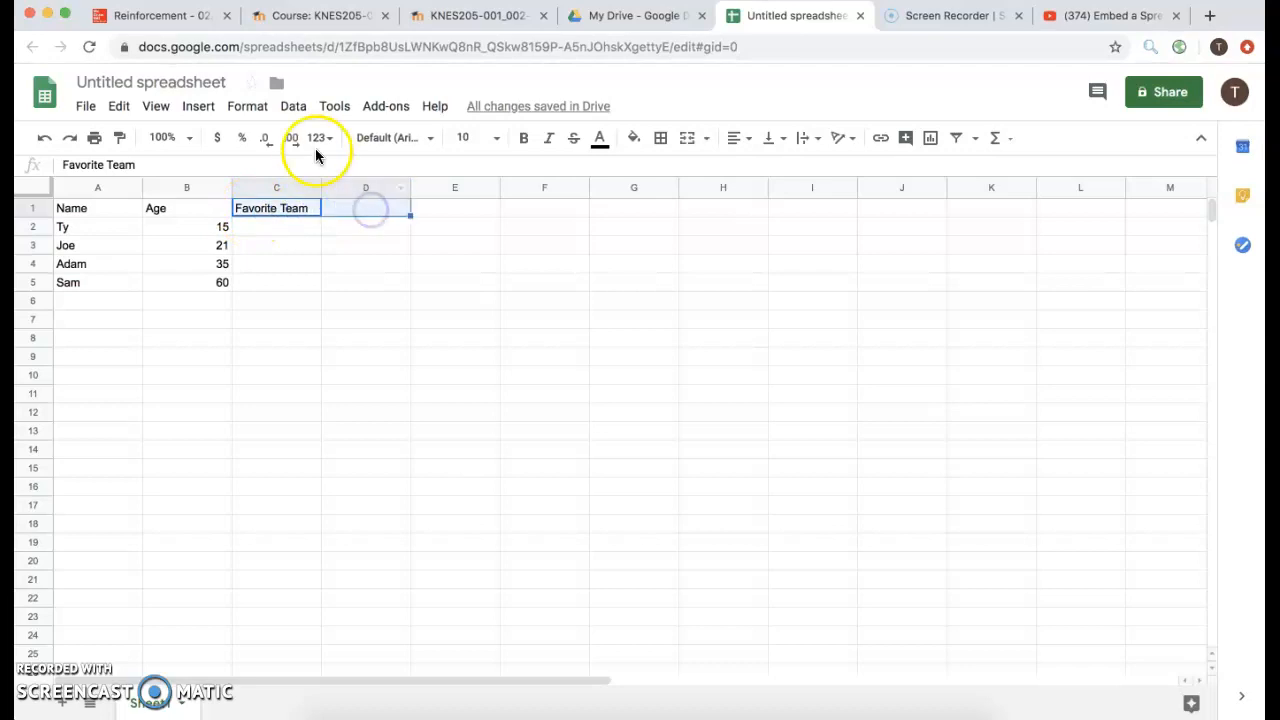
left_click(245, 112)
mouse_move(214, 108)
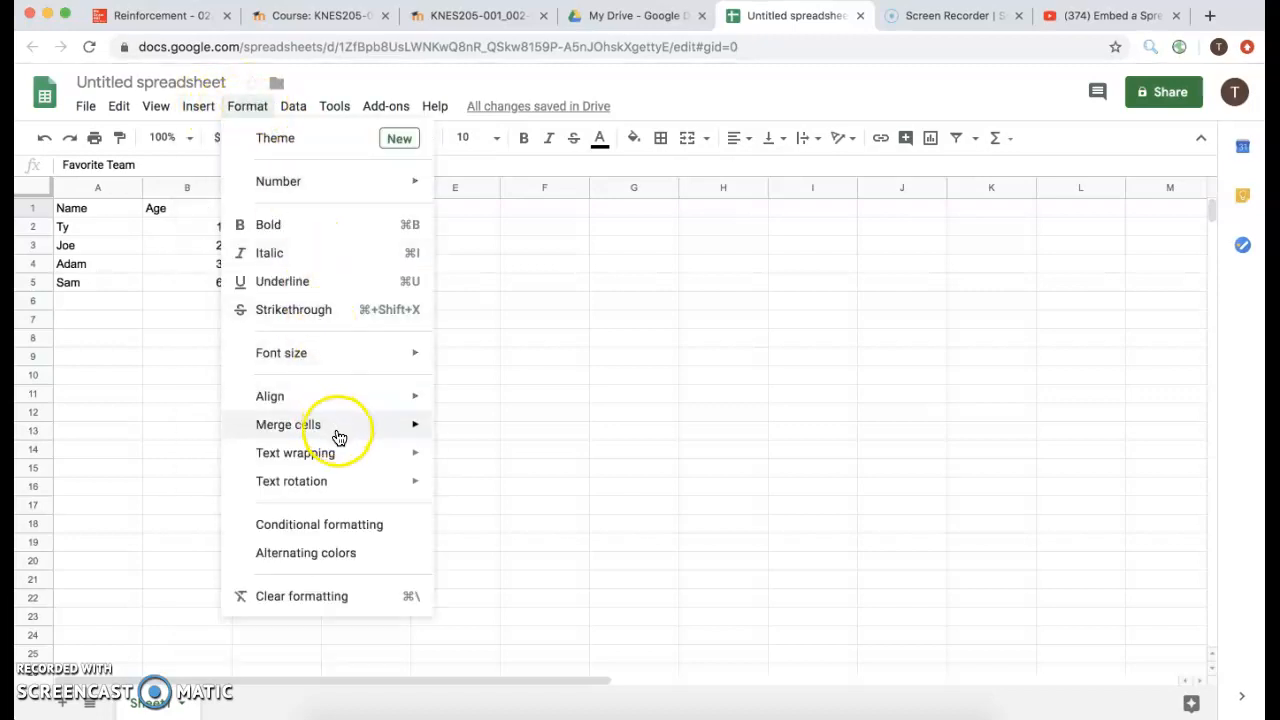
mouse_move(340, 434)
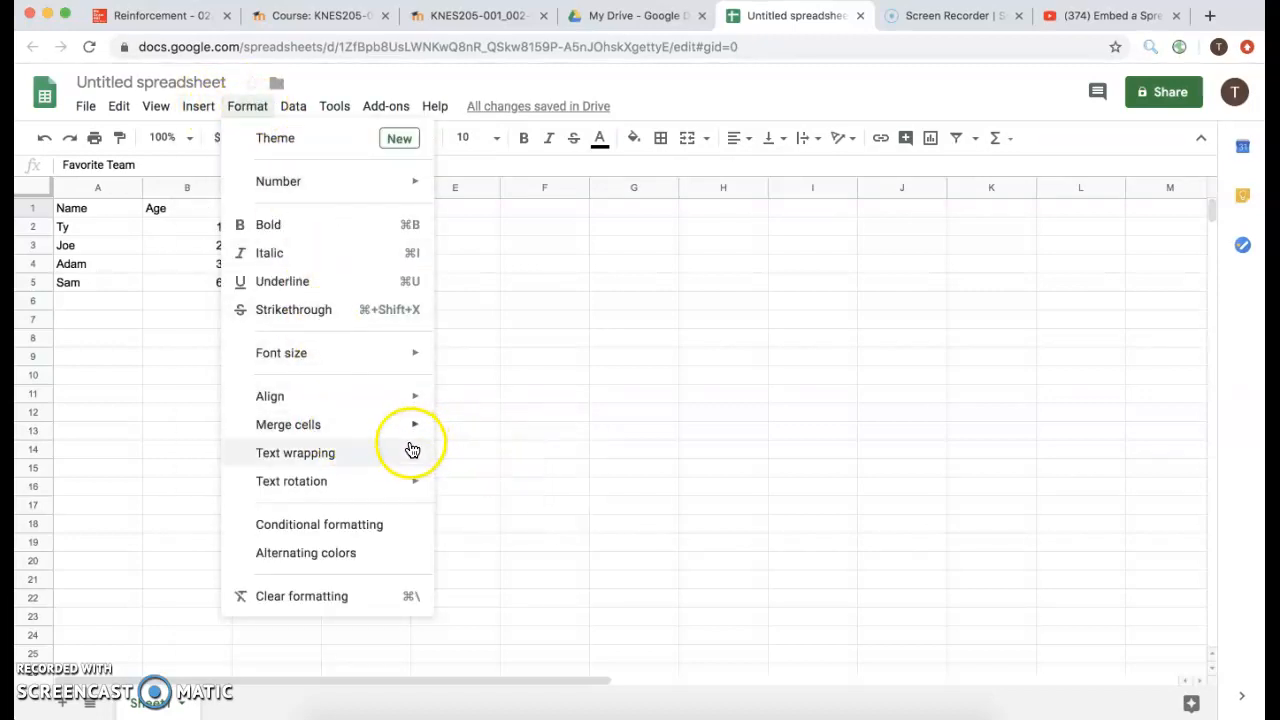
mouse_move(412, 457)
mouse_move(416, 433)
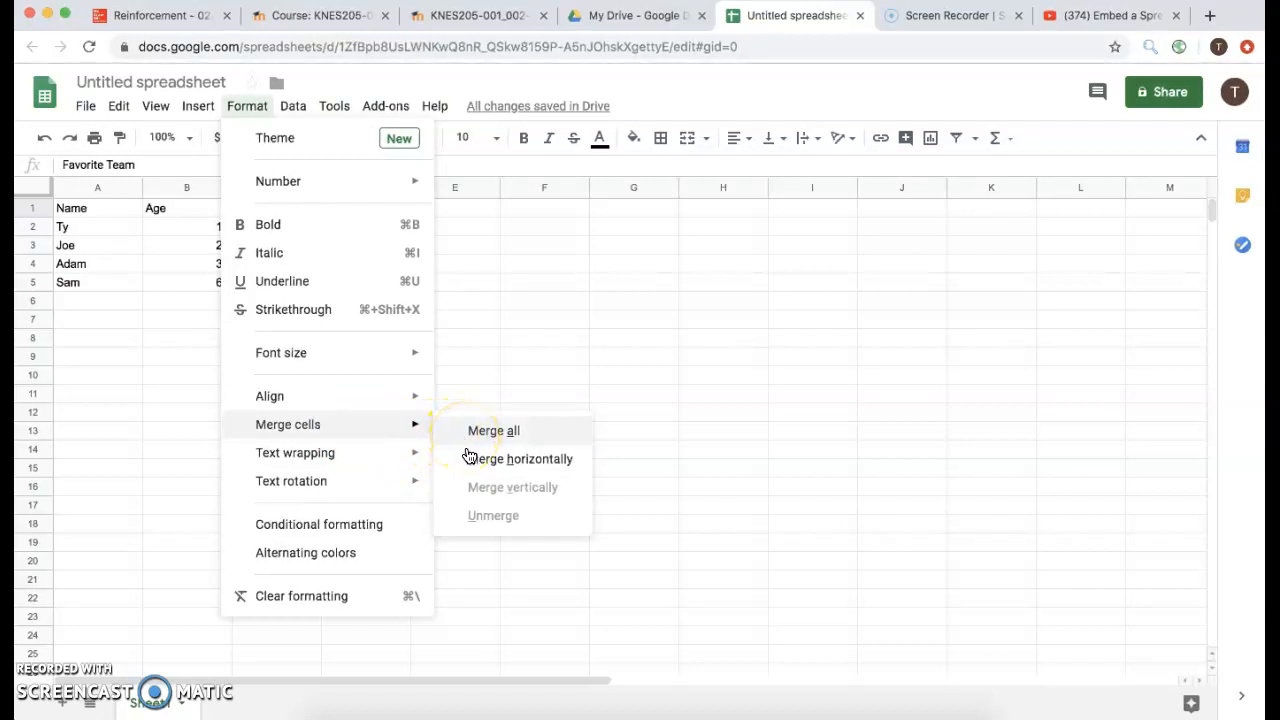
left_click(468, 459)
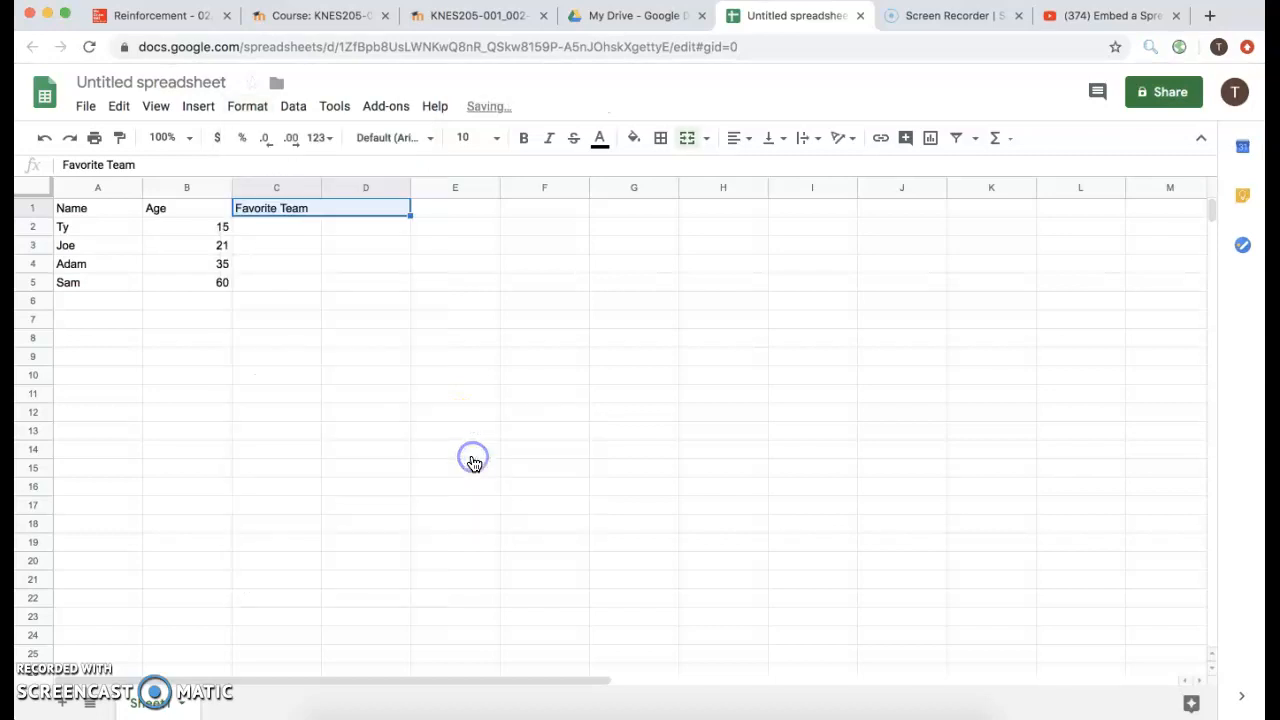
Select the header cells across row 1.
left_click(296, 228)
left_click(301, 207)
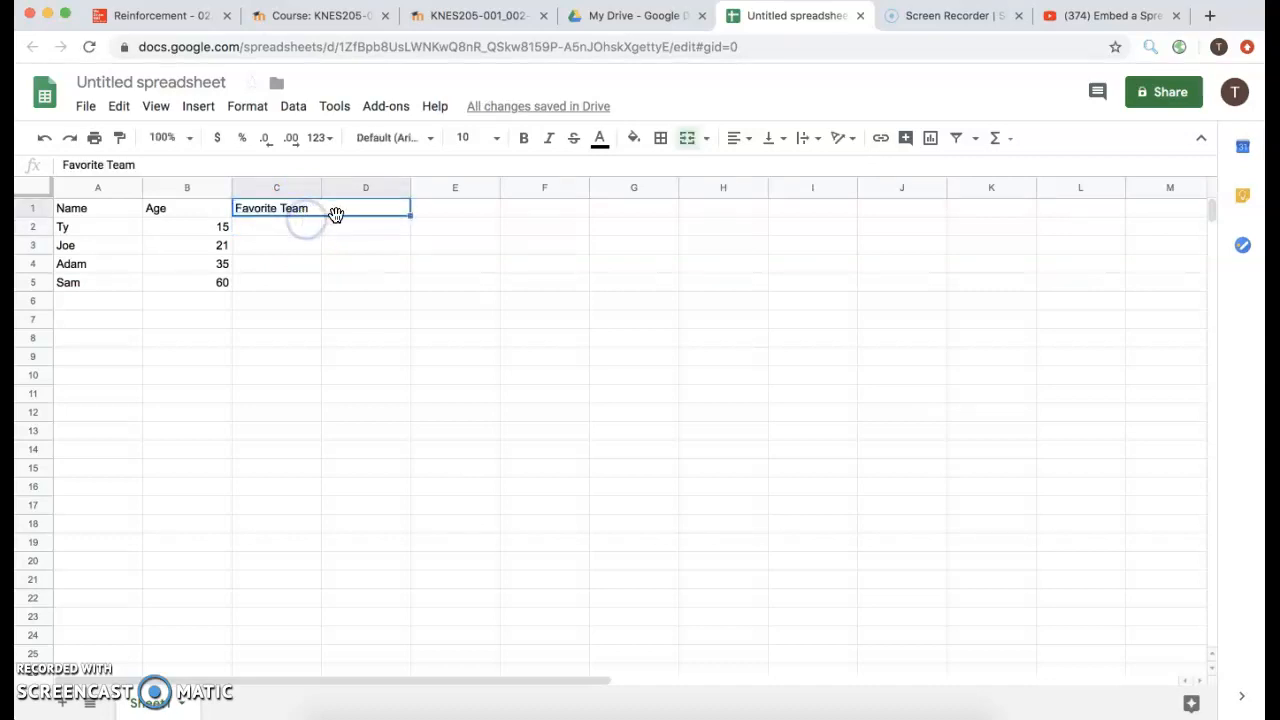
left_click_drag(412, 216, 103, 209)
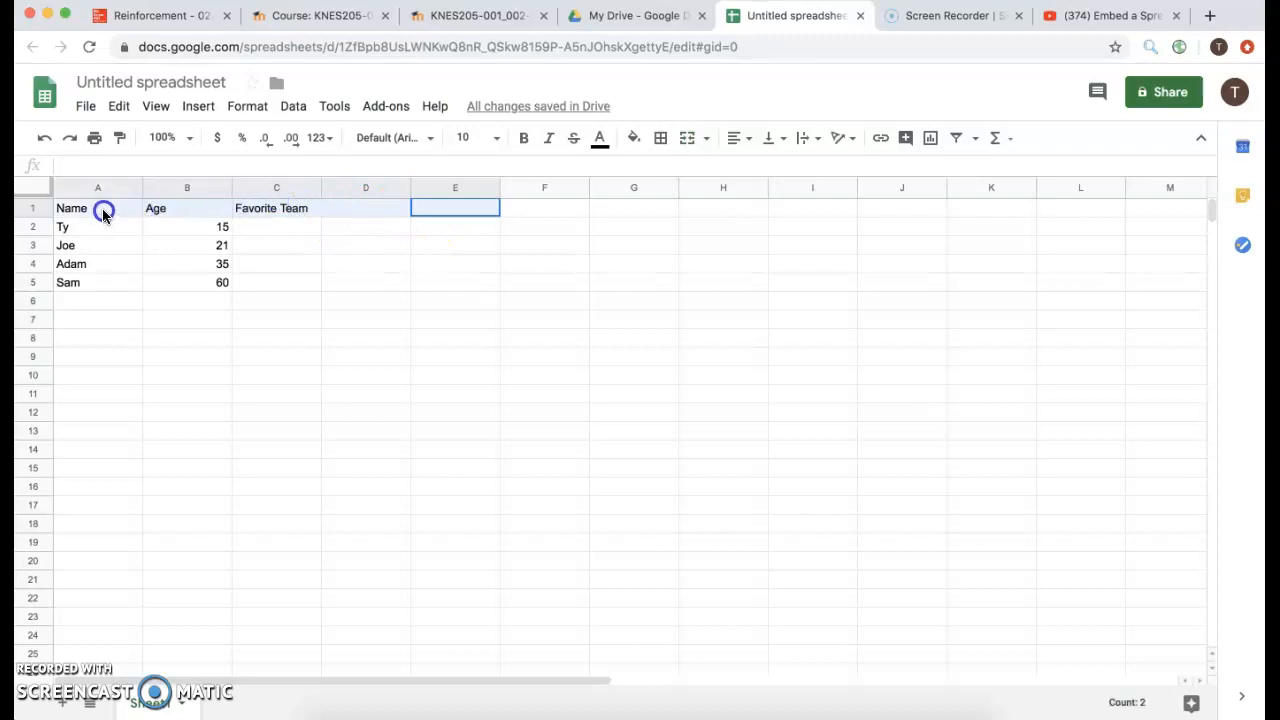
Center-align the Name, Age and Favorite Team headers in row 1.
left_click(736, 139)
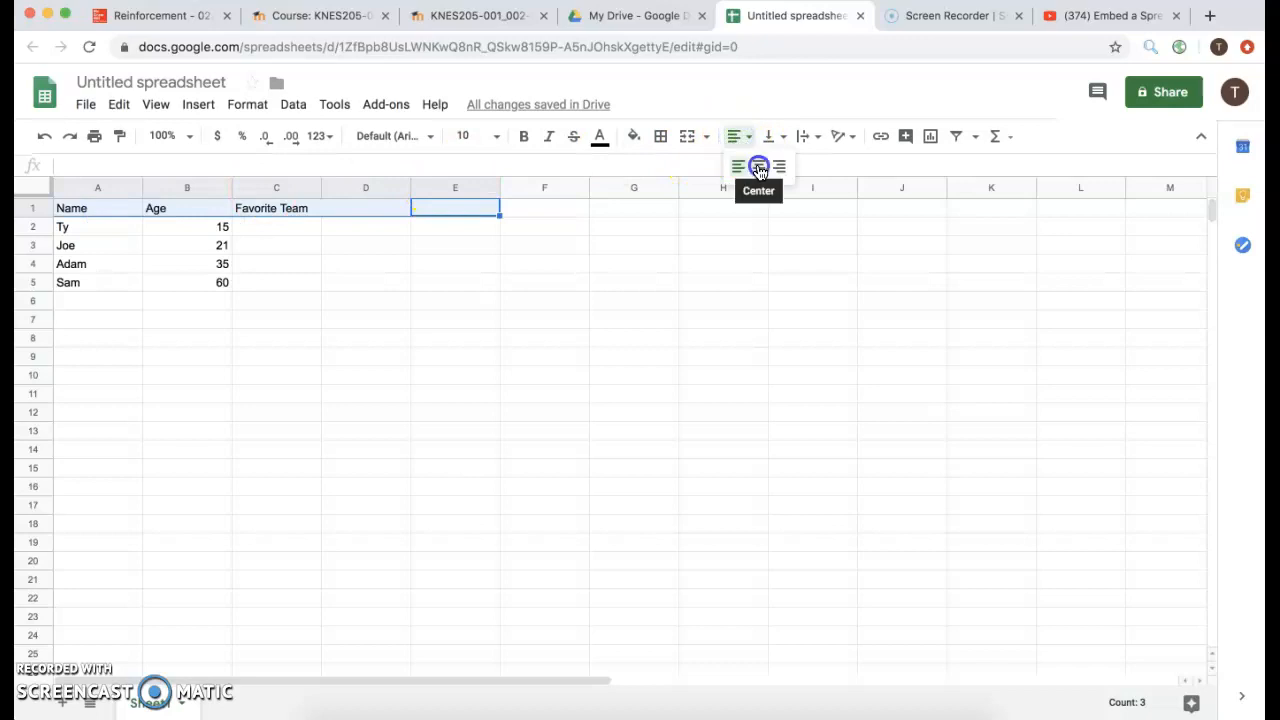
left_click(758, 166)
left_click(288, 230)
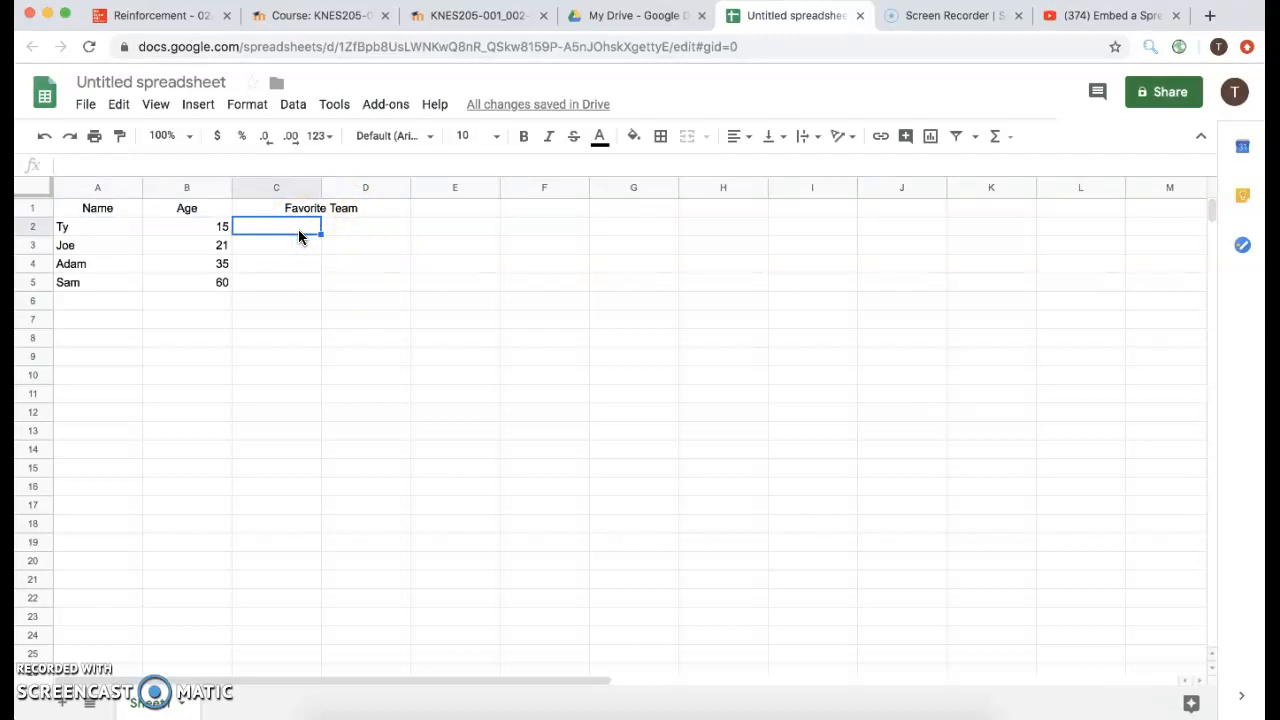
left_click(741, 146)
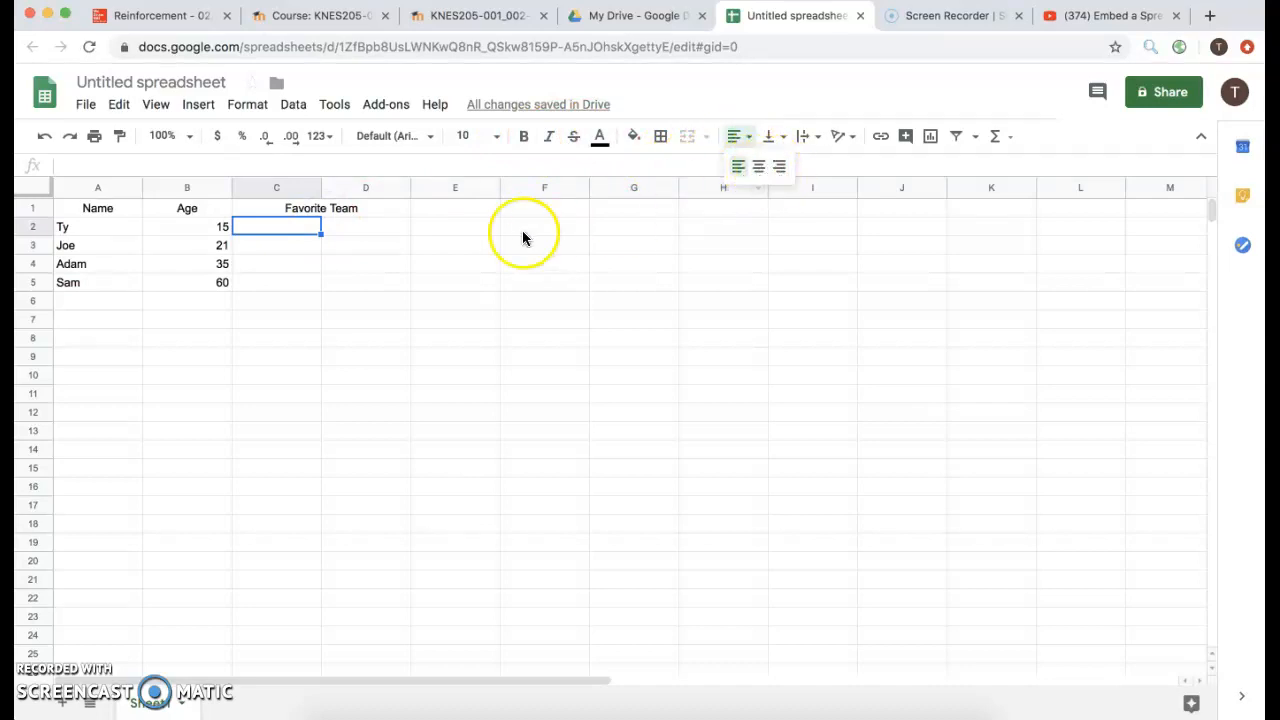
left_click(168, 227)
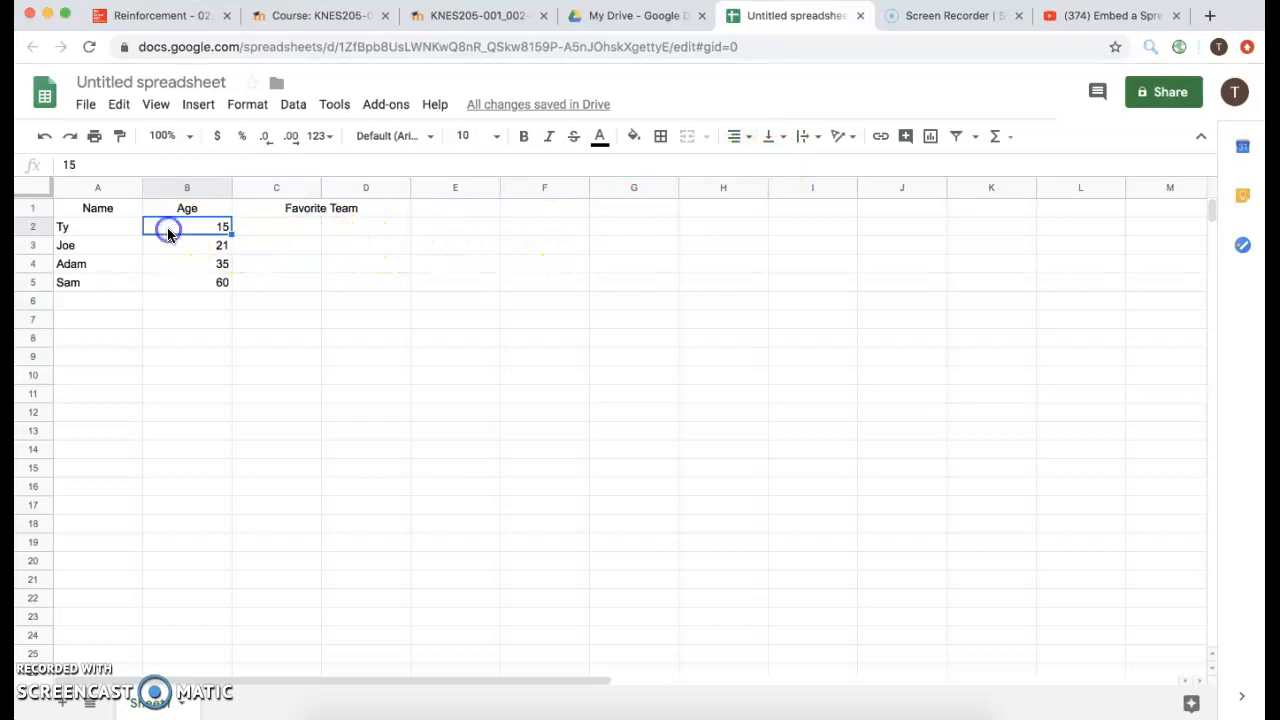
Enter the teams Cheifs and Warriors in row 2, then Saints and Lakers in row 3.
left_click(290, 229)
left_click(282, 230)
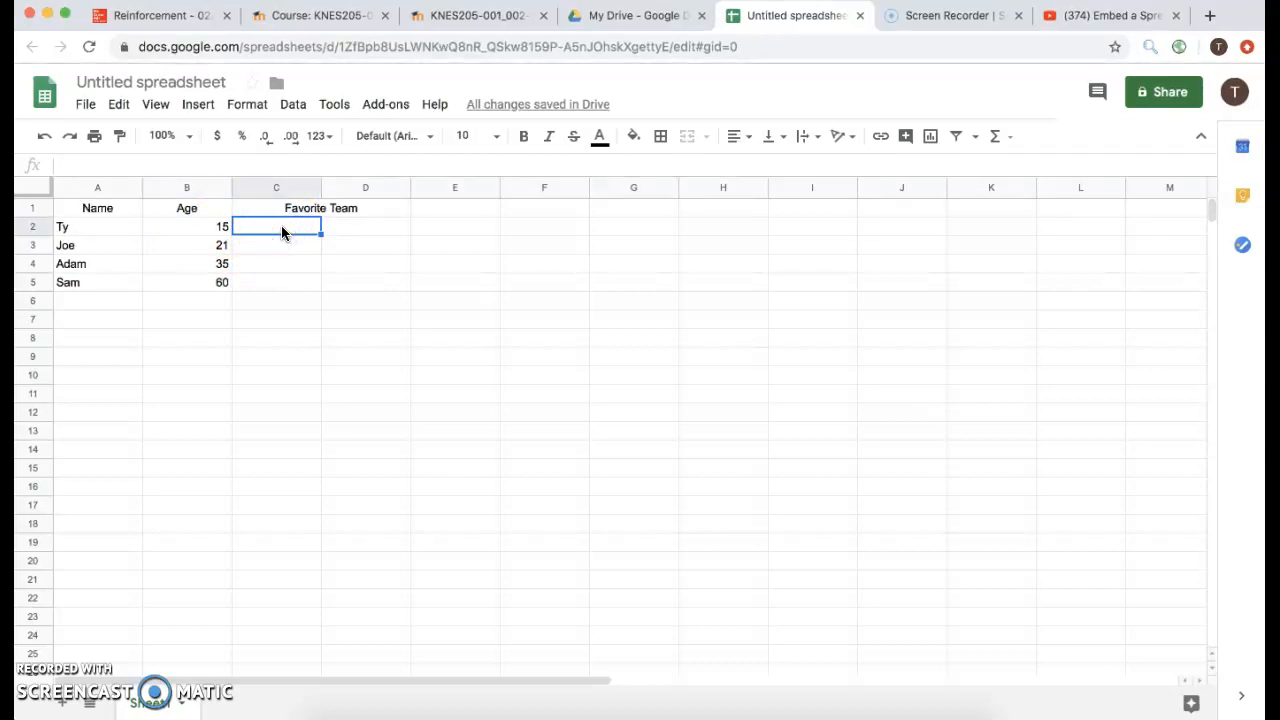
type("Chei")
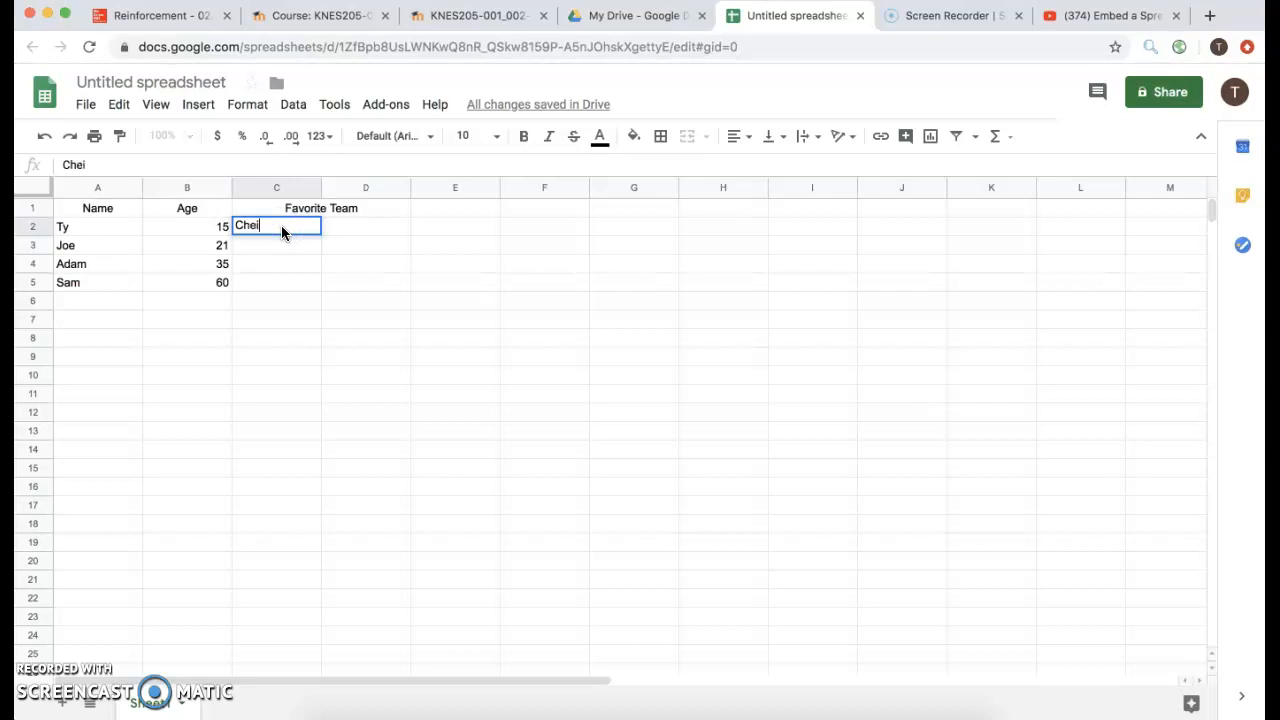
type("fds")
key("BackSpace")
key("BackSpace")
type("s")
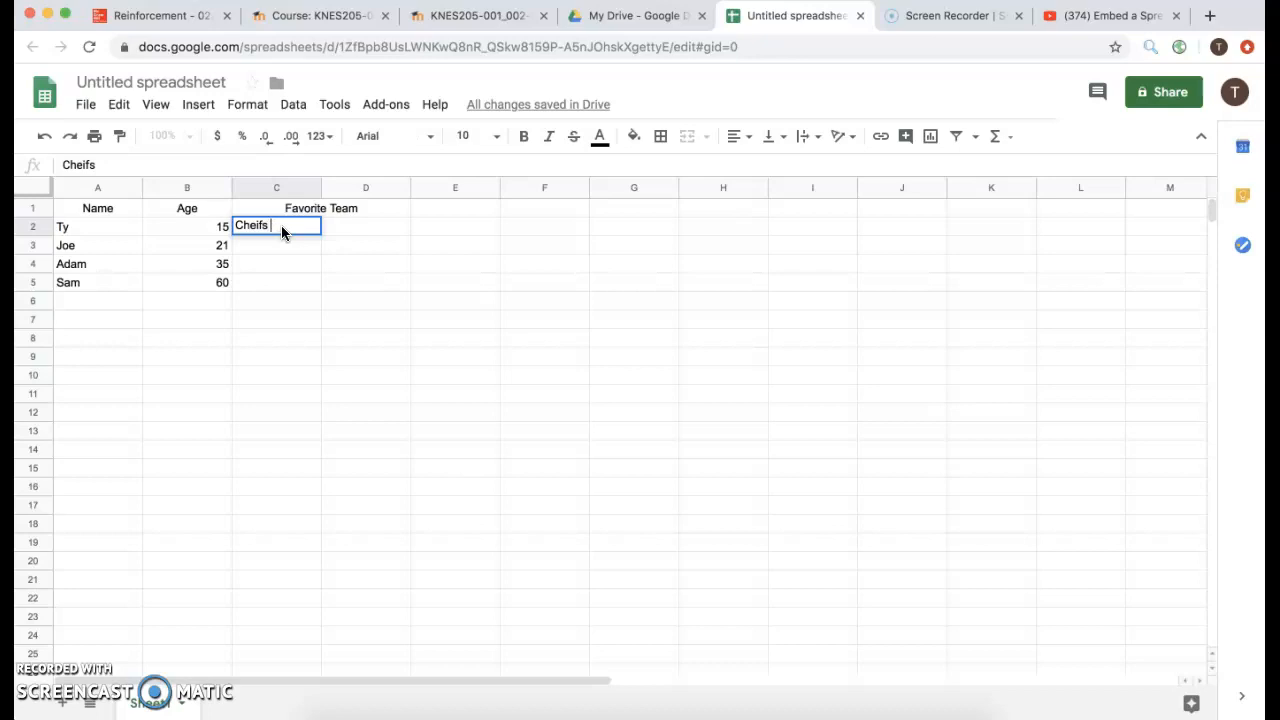
left_click(336, 228)
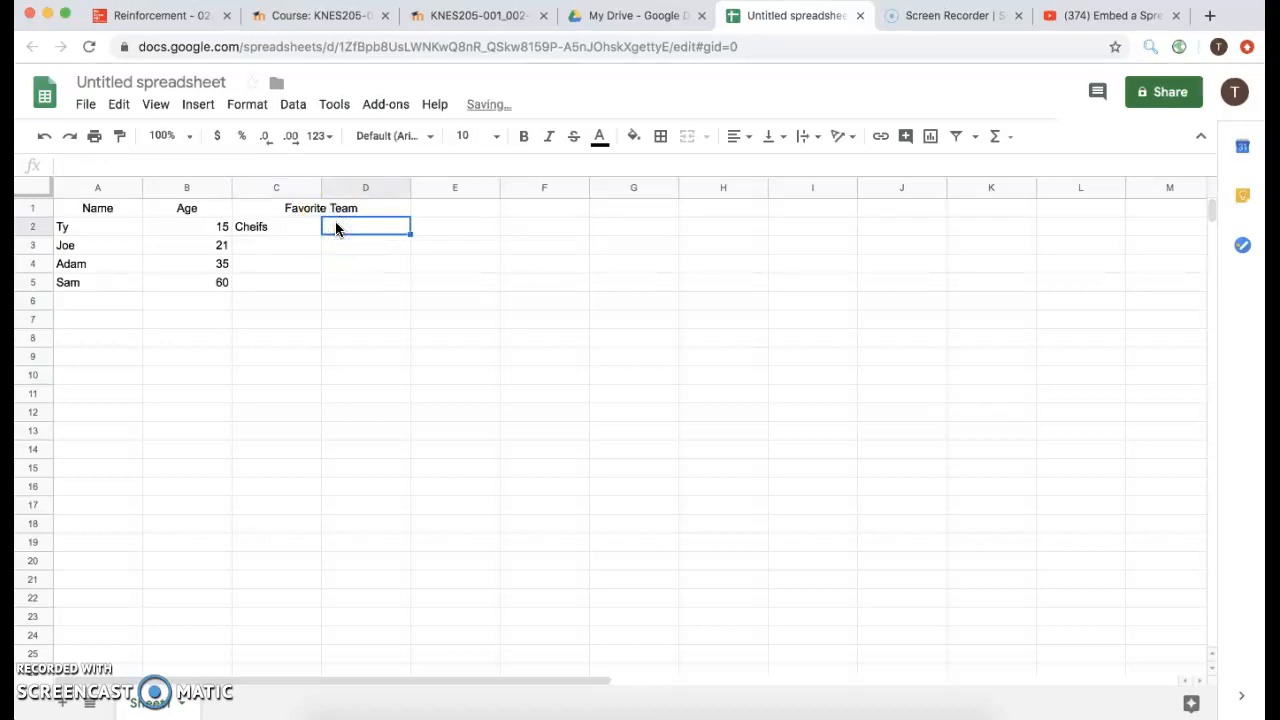
type("Warriors")
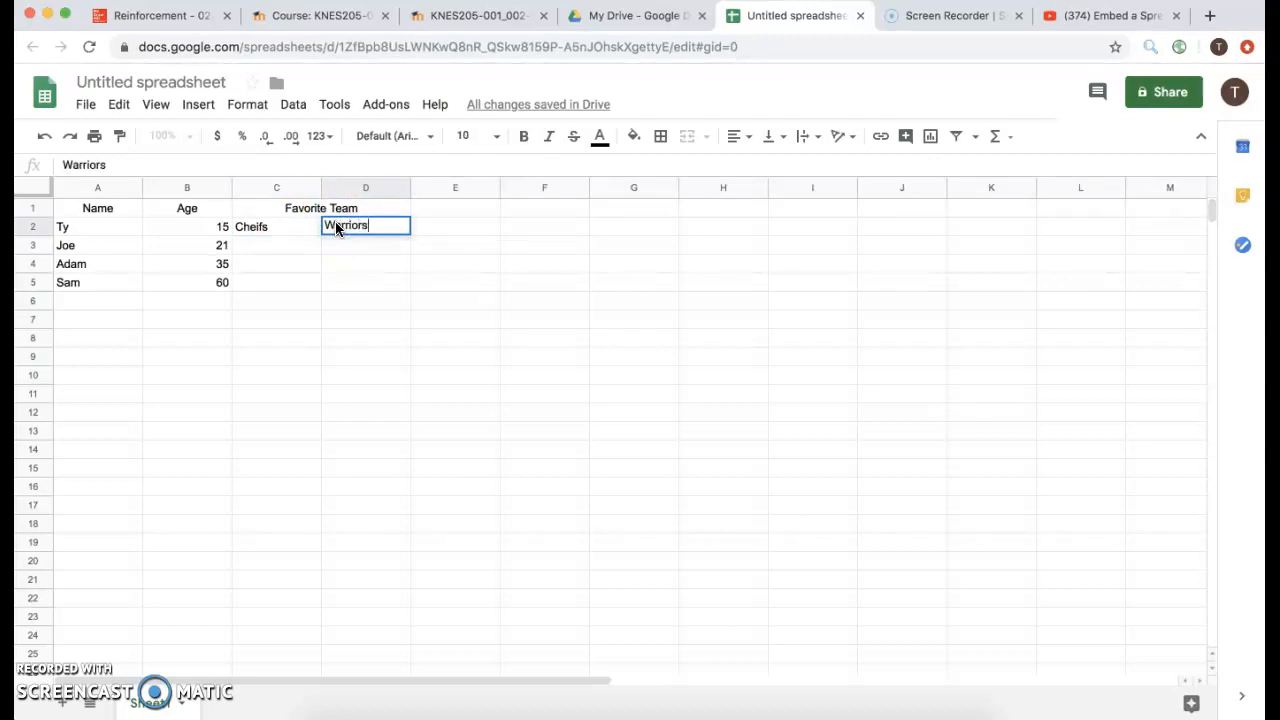
left_click(302, 248)
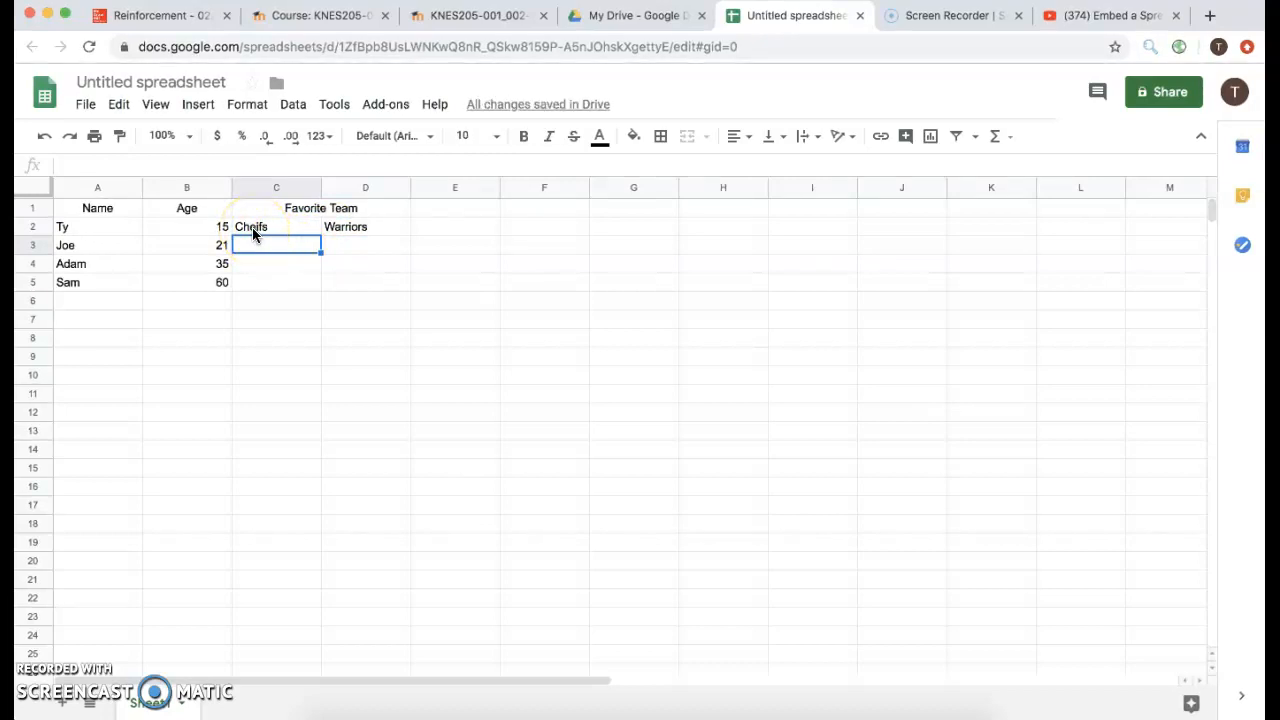
left_click(259, 248)
type("Saints")
left_click(259, 248)
left_click(350, 250)
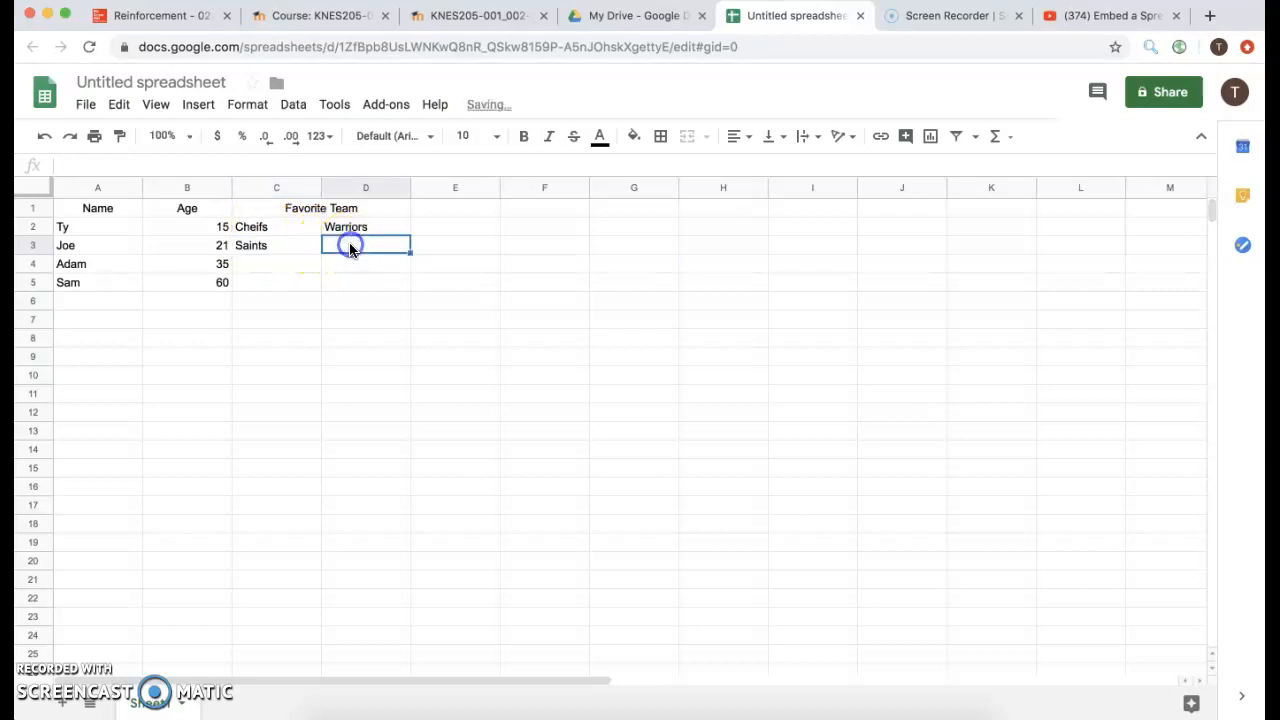
type("Lakers")
Enter the teams Bears and Celtics in row 4, then Cowboys and Bulls in row 5.
left_click(277, 264)
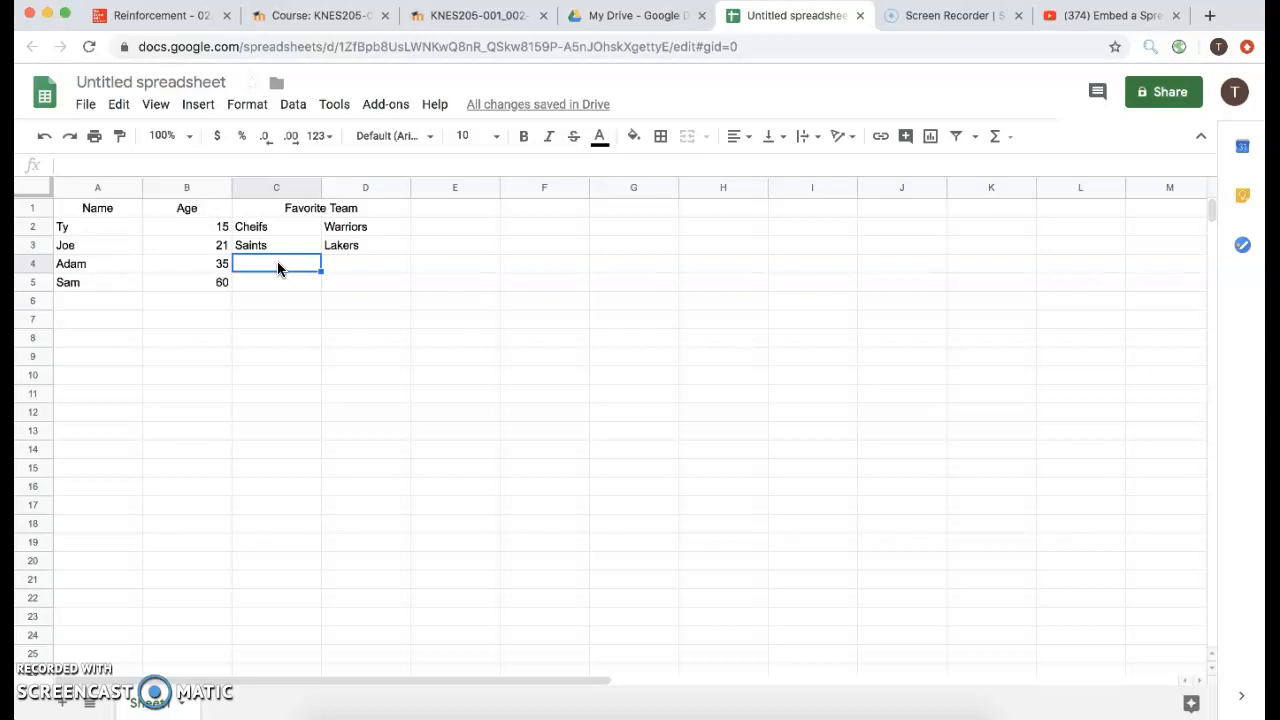
type("Bears")
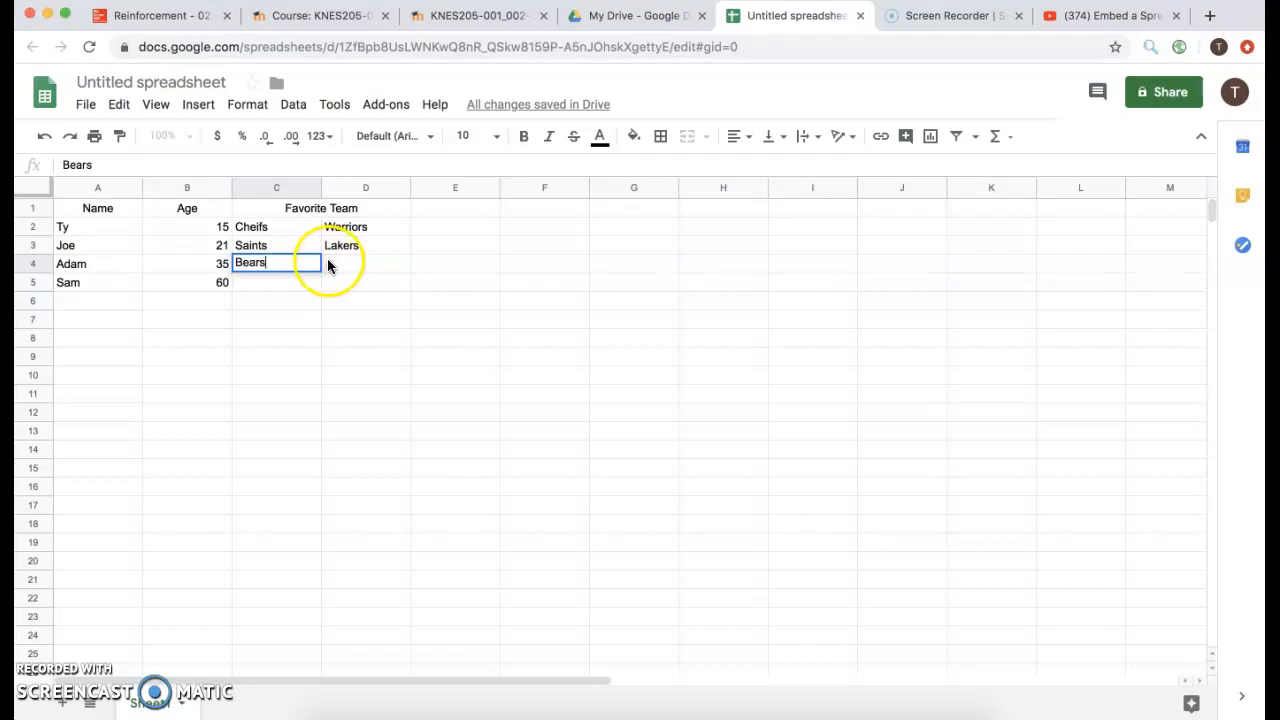
left_click(338, 262)
type("Celtics")
left_click(294, 284)
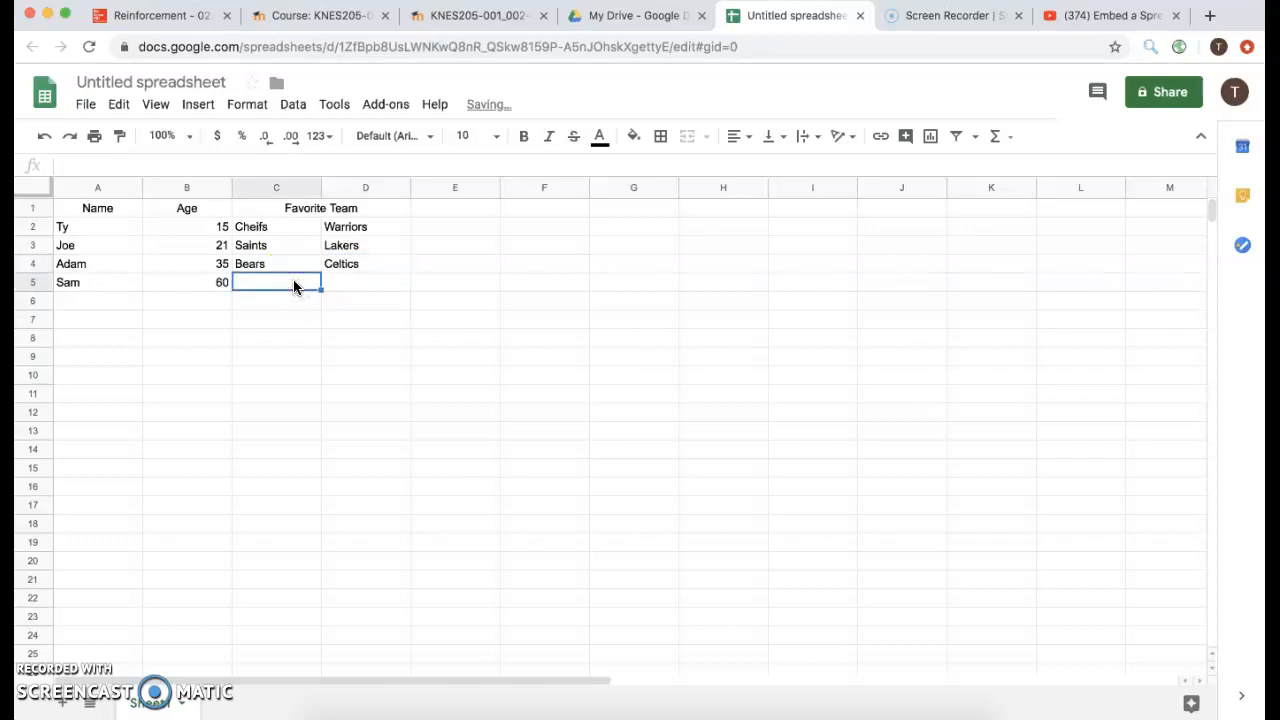
type("COw")
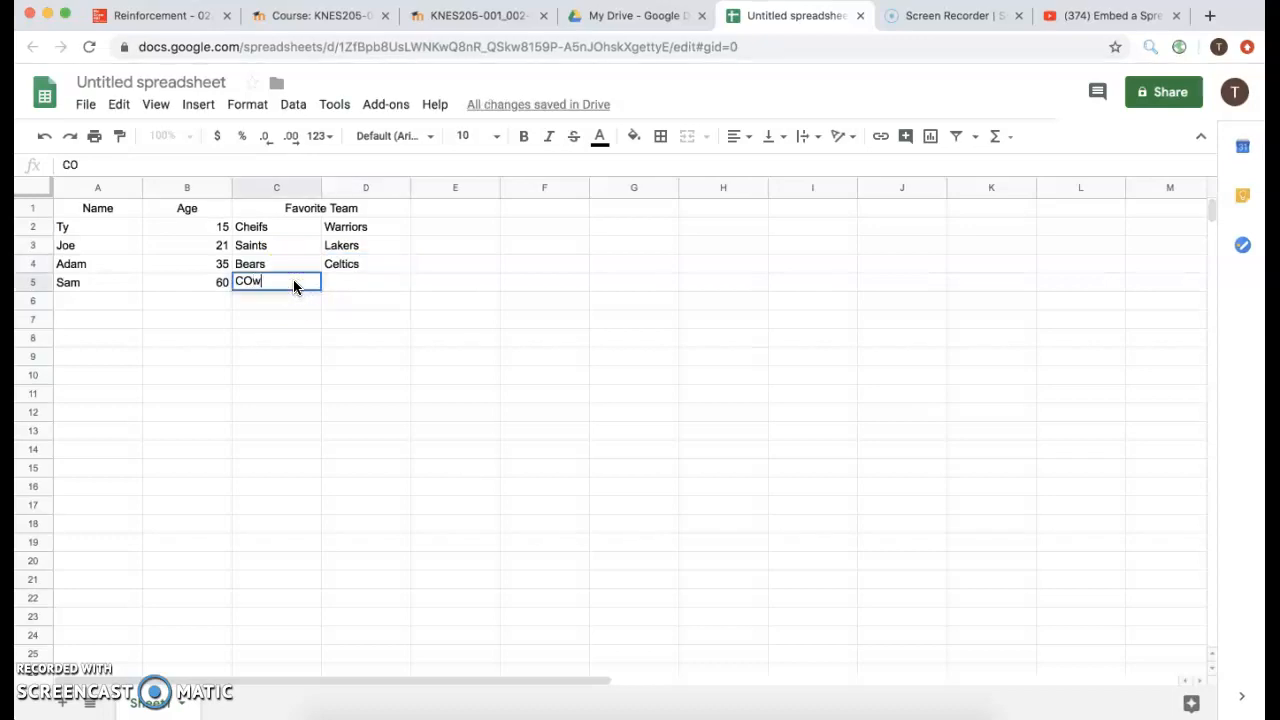
type("boys")
left_click(252, 281)
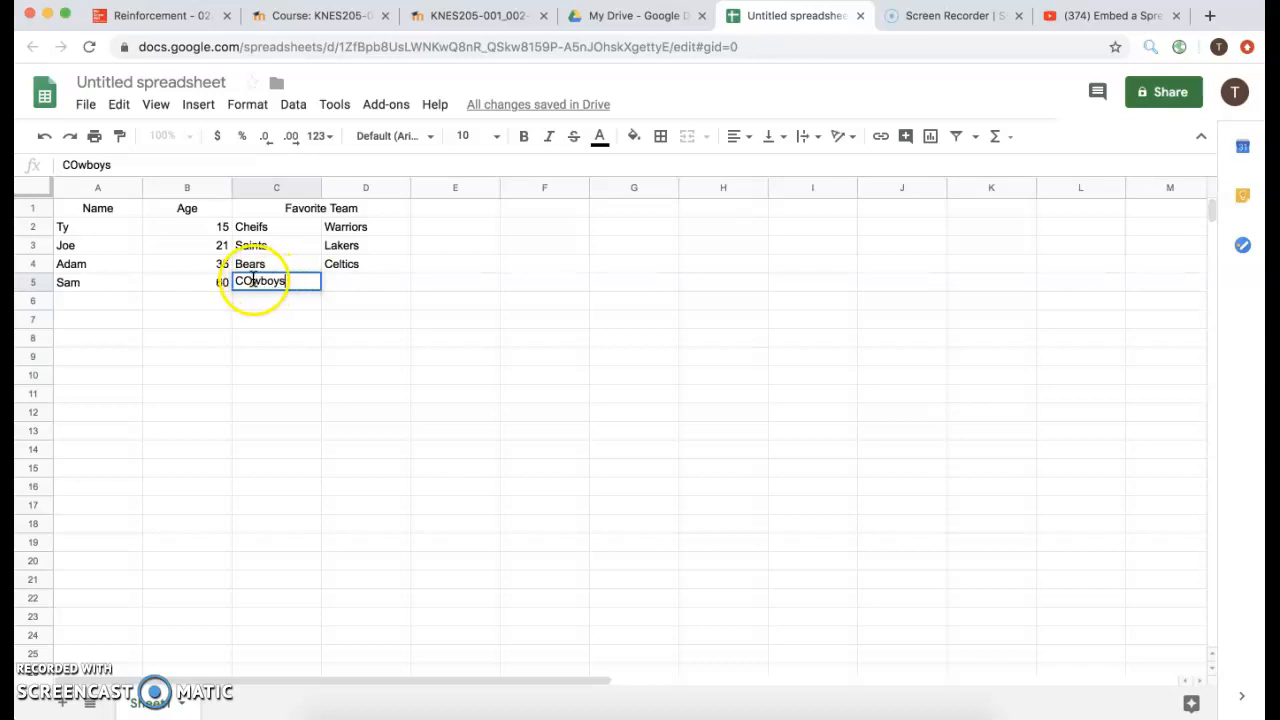
key("BackSpace")
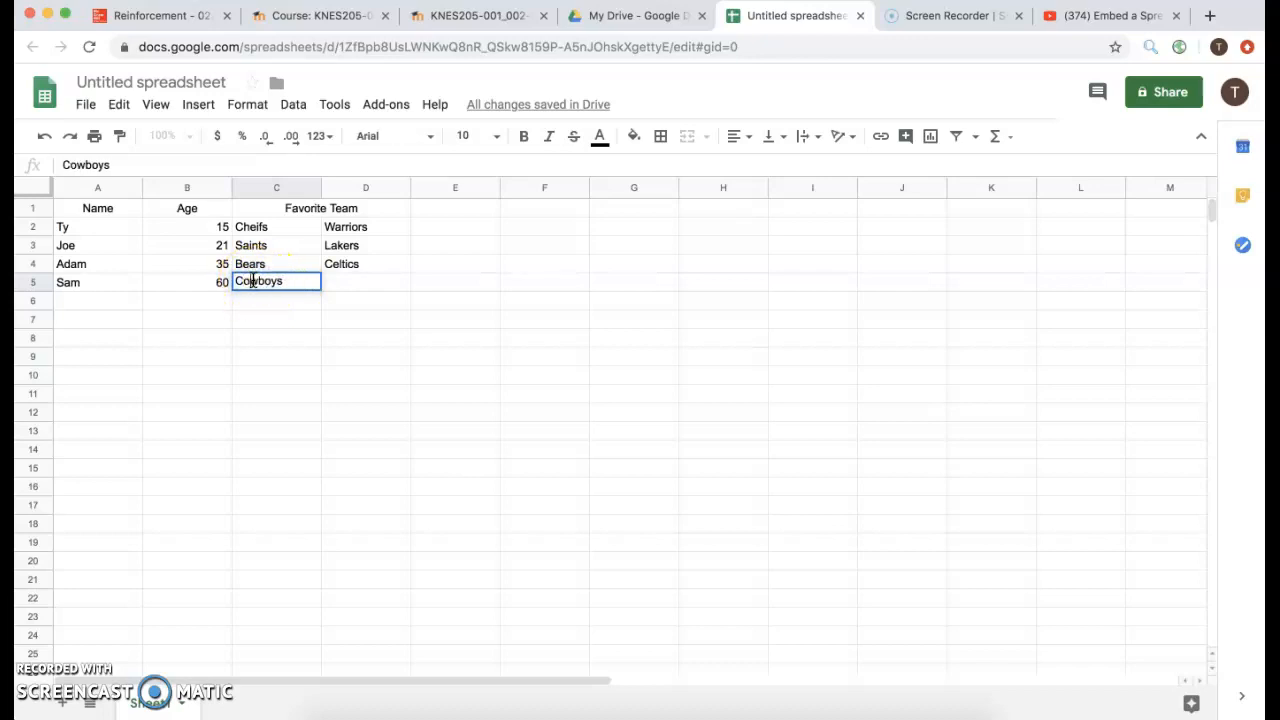
left_click(355, 284)
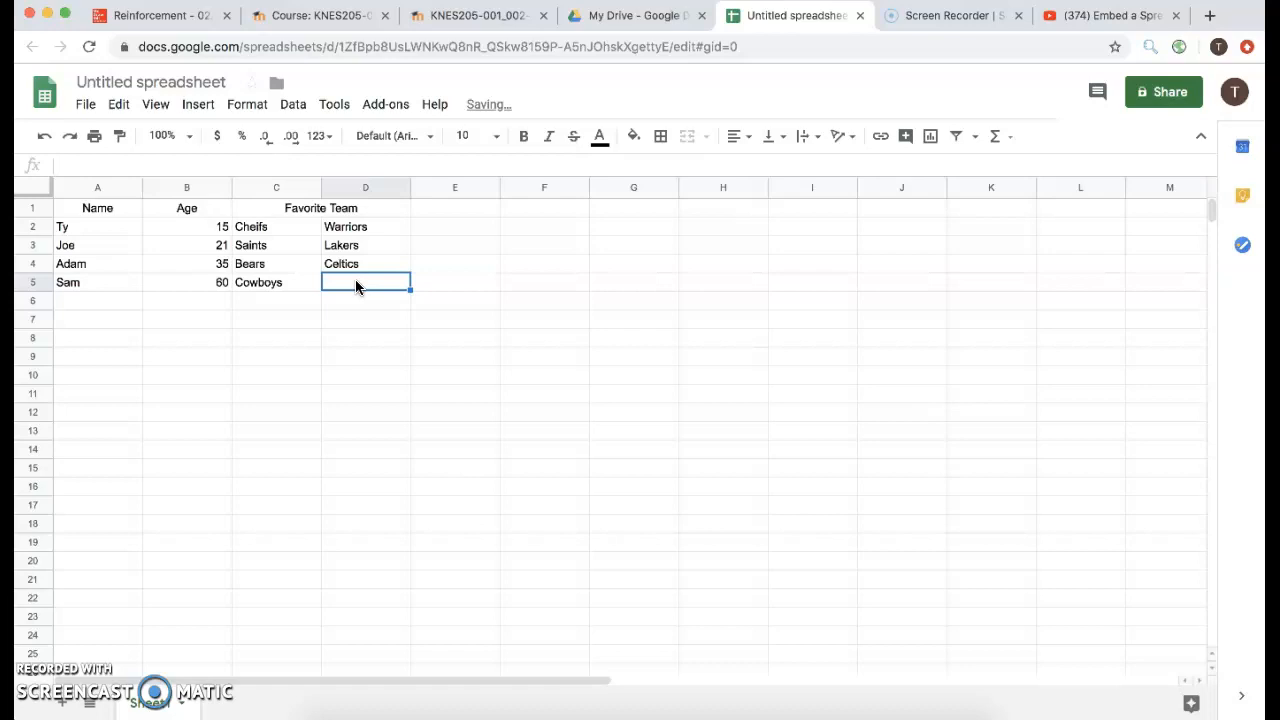
type("Bulls")
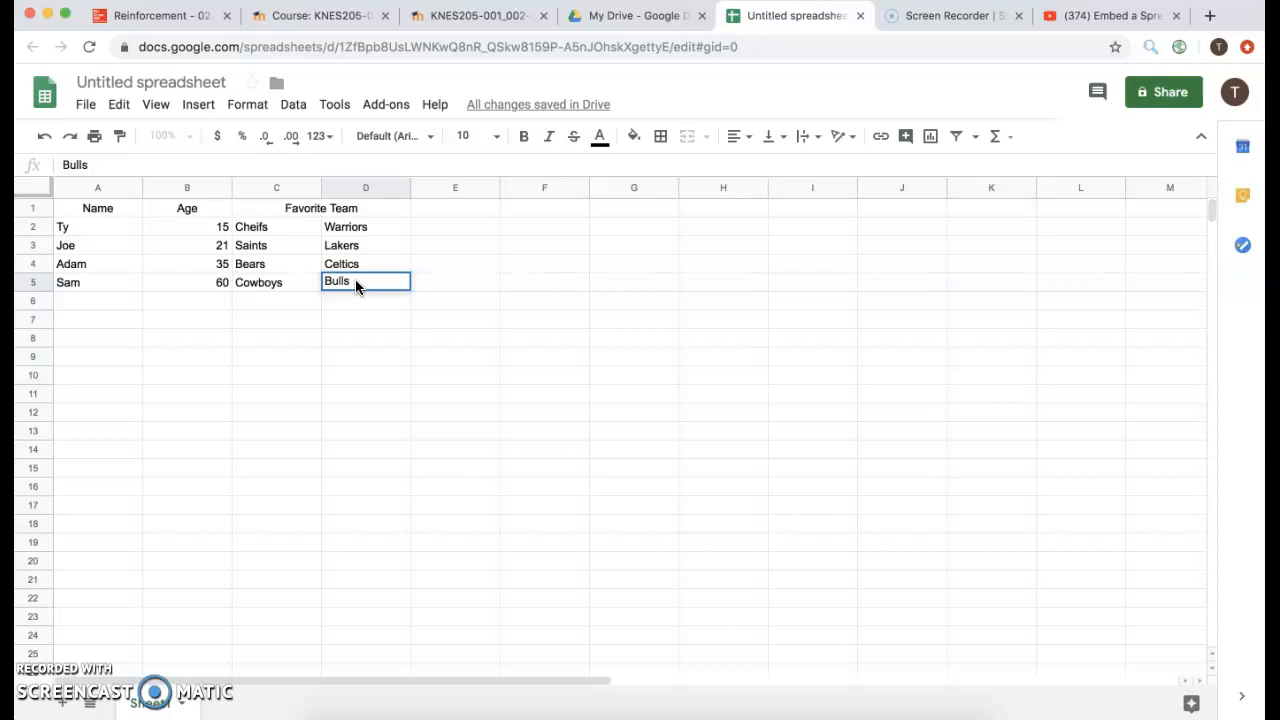
left_click(298, 262)
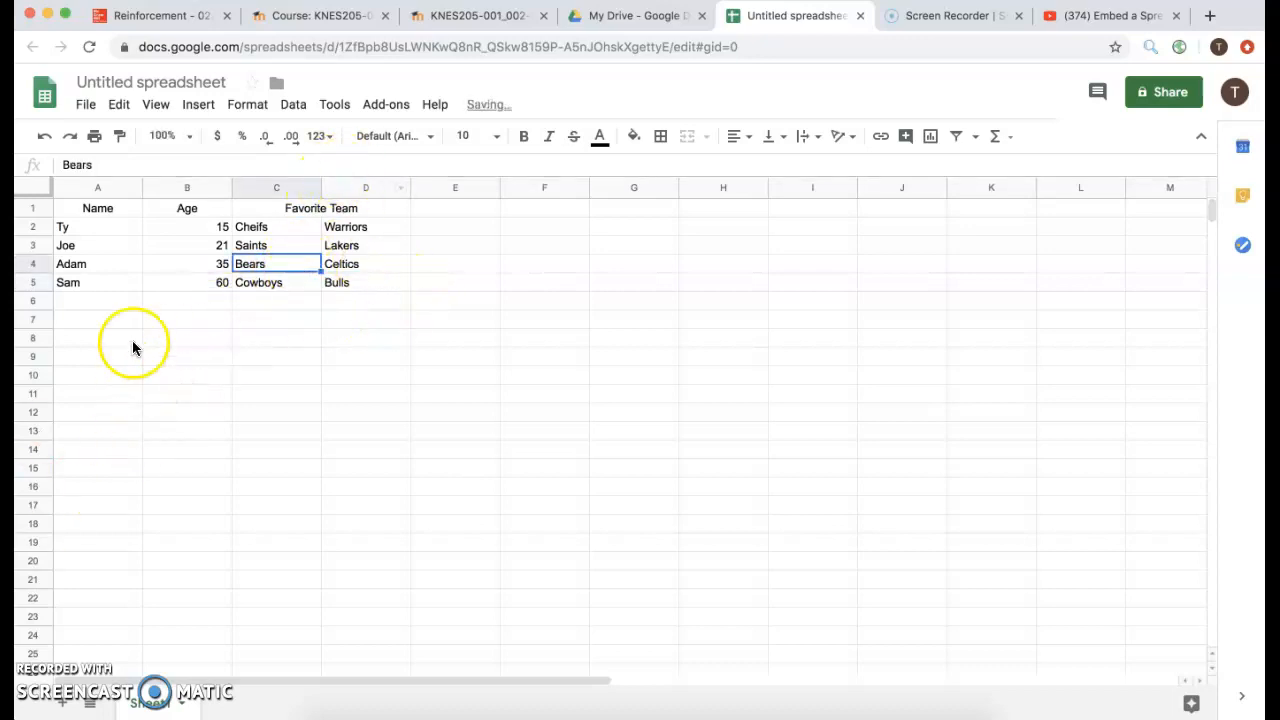
Fill the Name header A1 bright green and the name cells A2:A5 darker green.
left_click(87, 205)
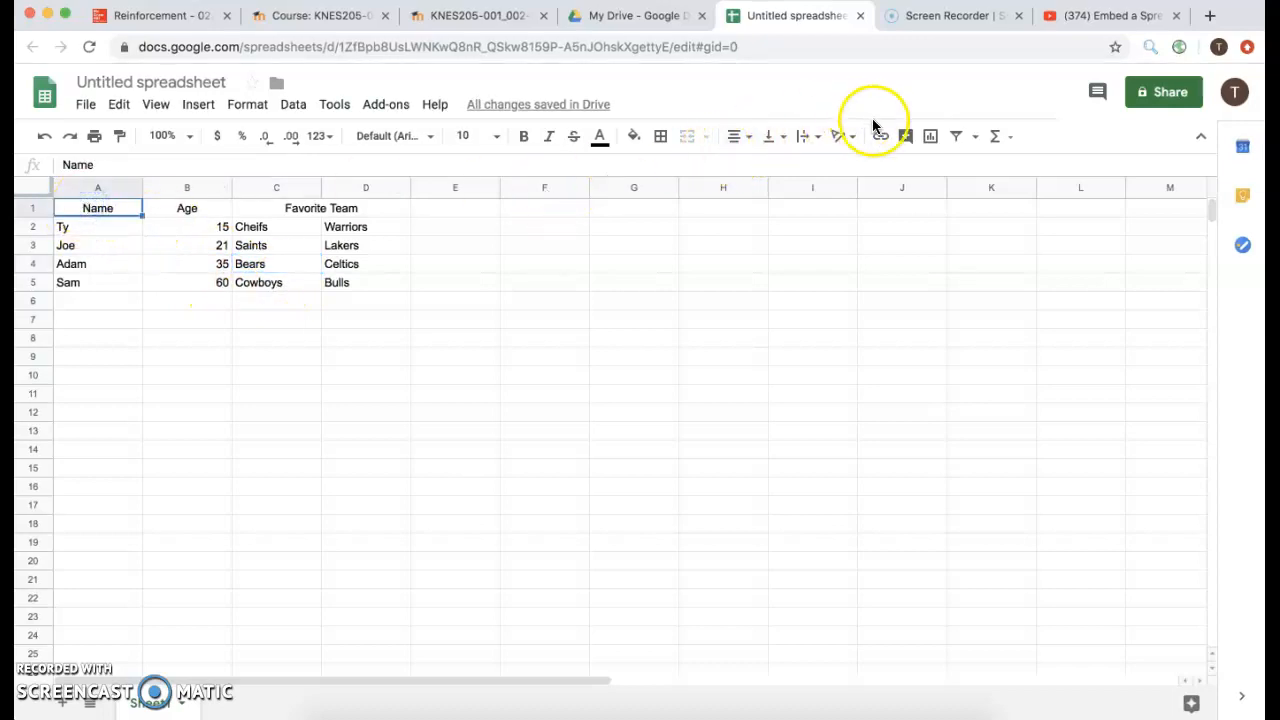
left_click(638, 137)
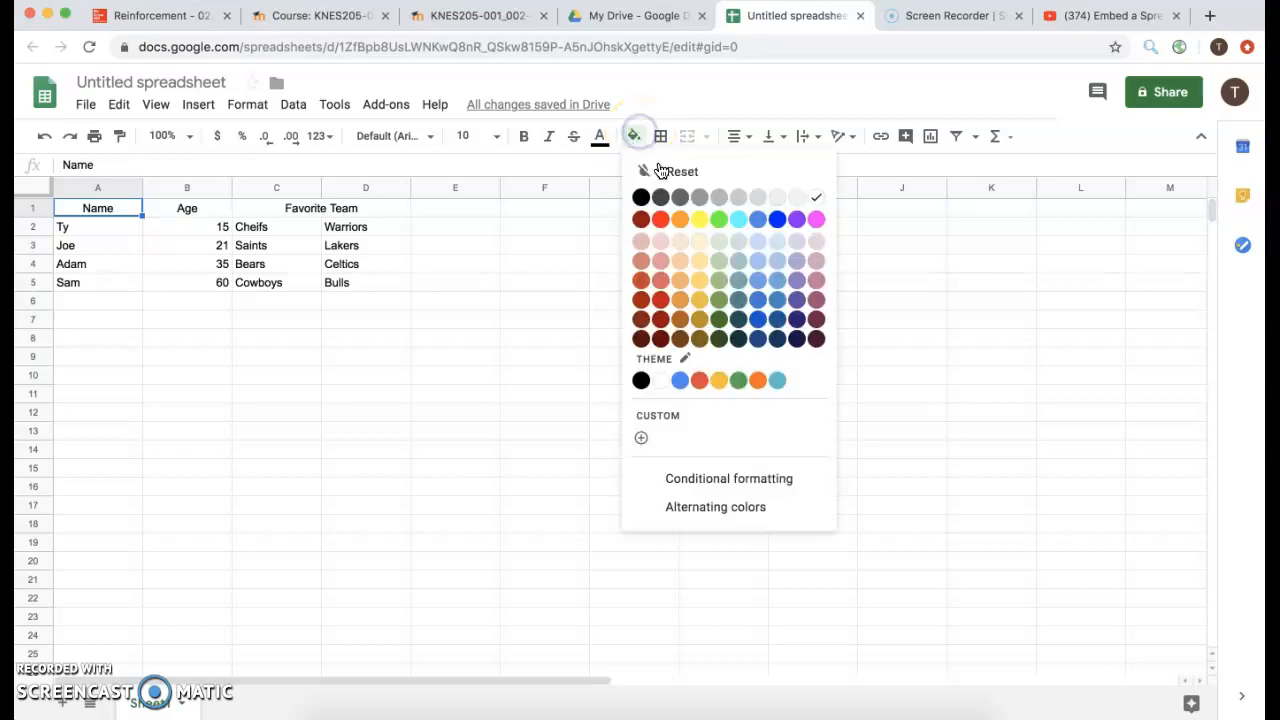
left_click(719, 219)
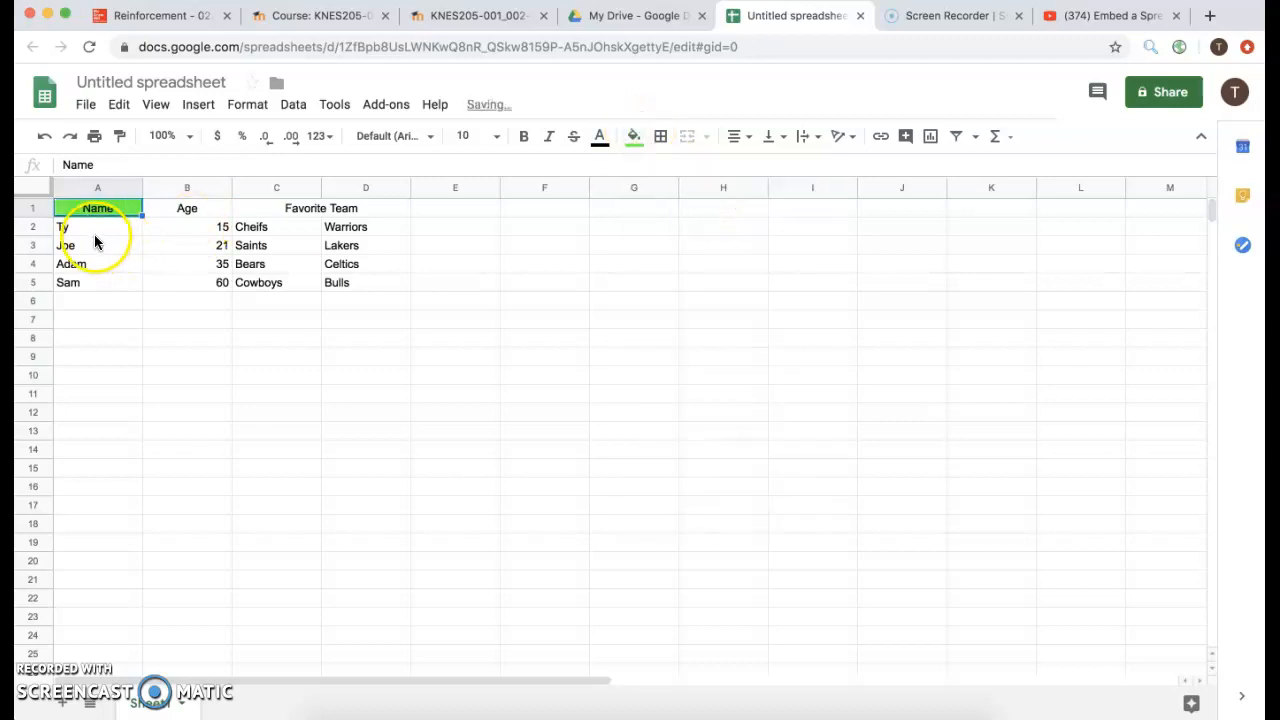
left_click_drag(100, 229, 105, 290)
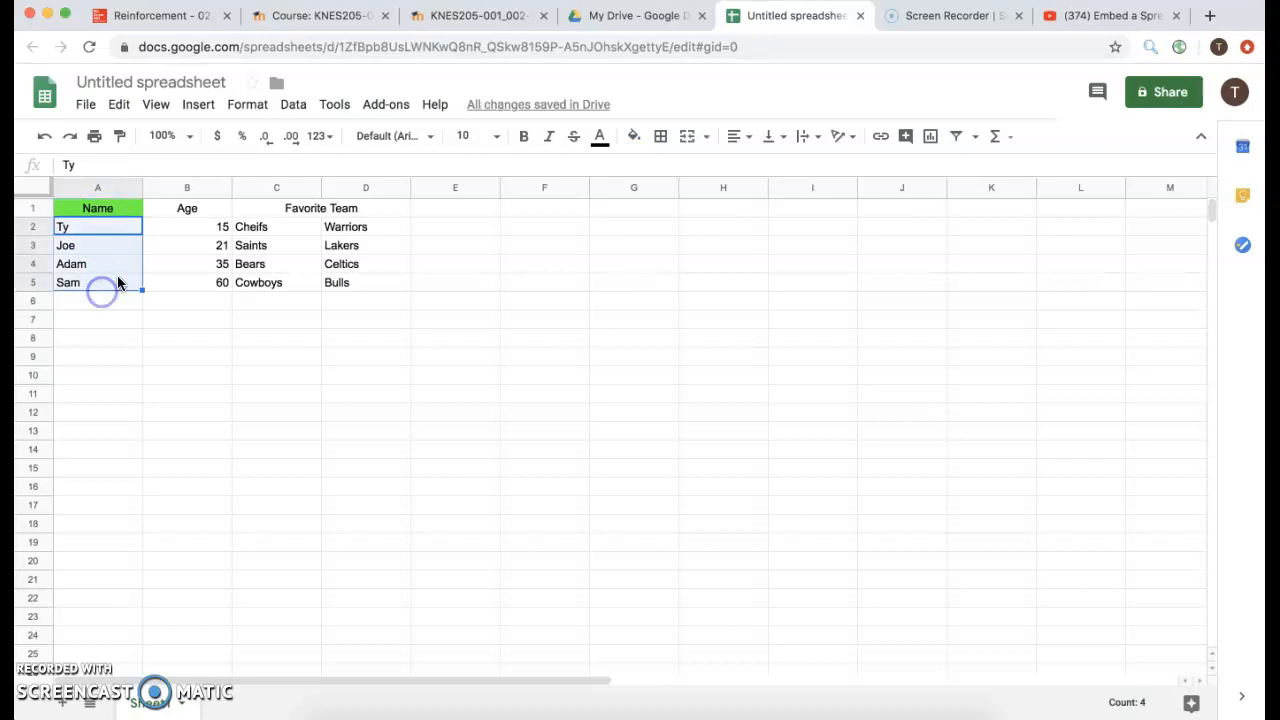
left_click(638, 136)
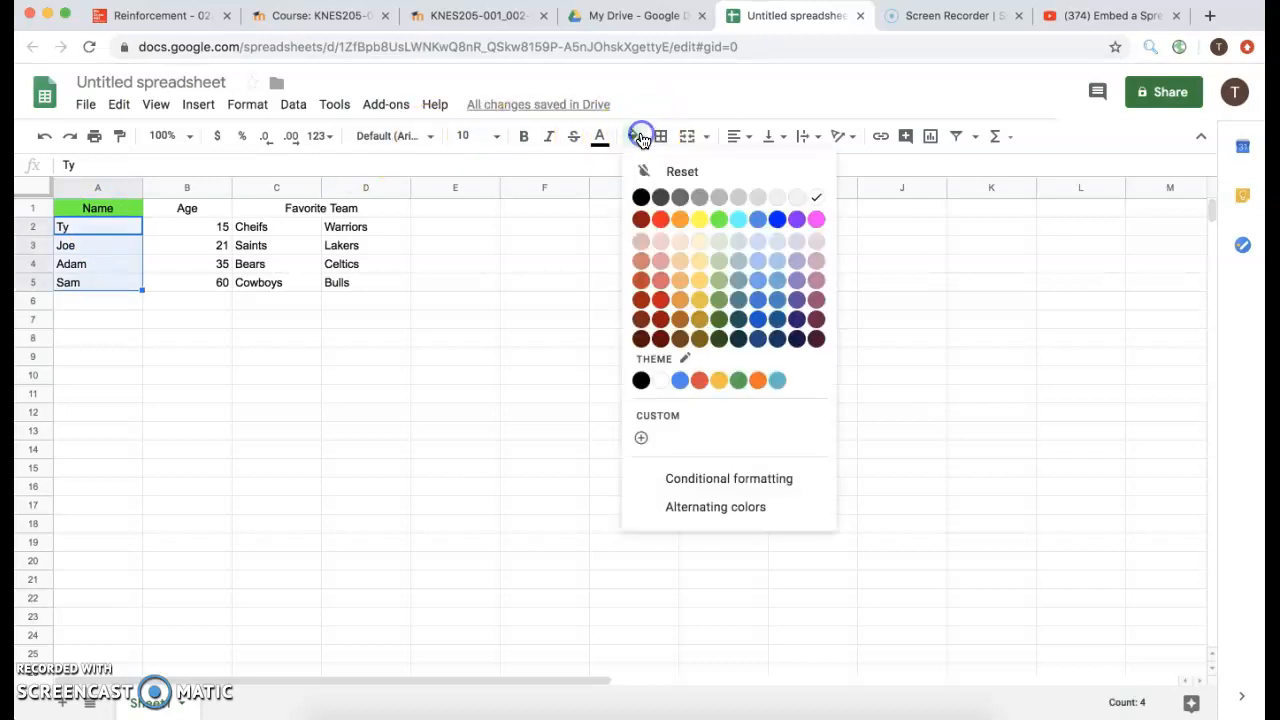
left_click(723, 303)
Fill the Age header cell B1 cyan.
left_click(214, 248)
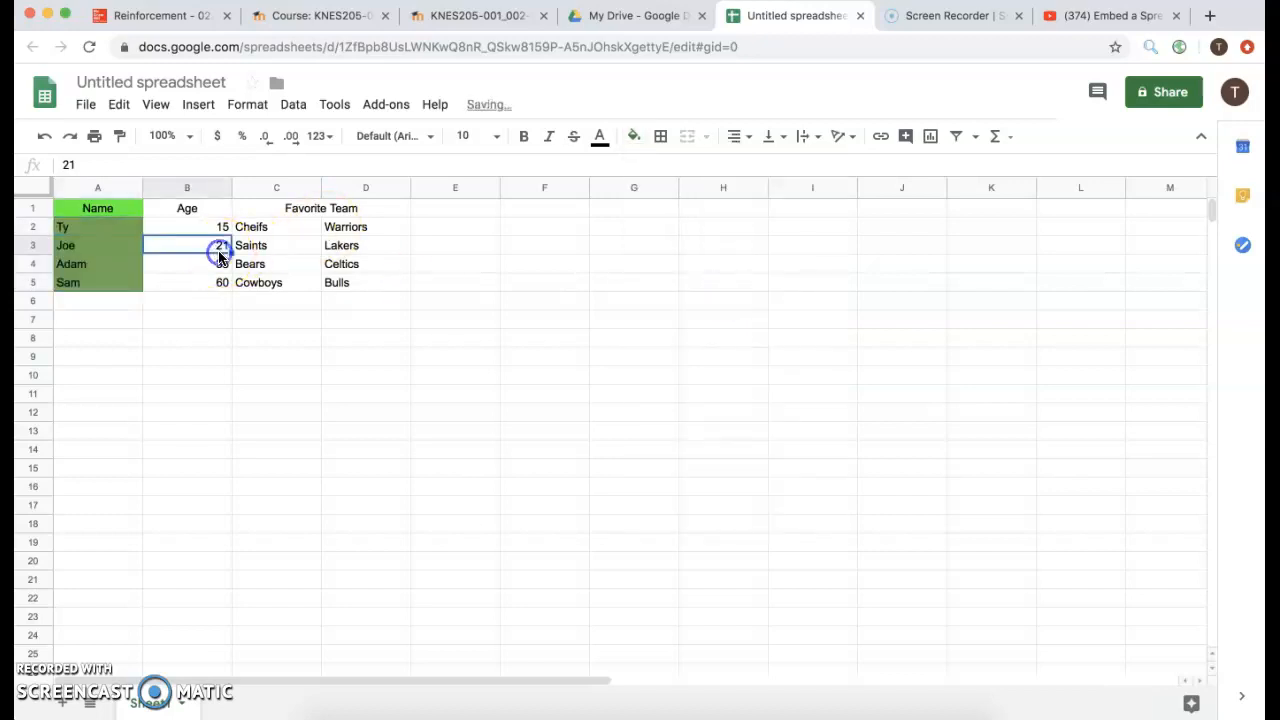
left_click(194, 209)
double_click(194, 209)
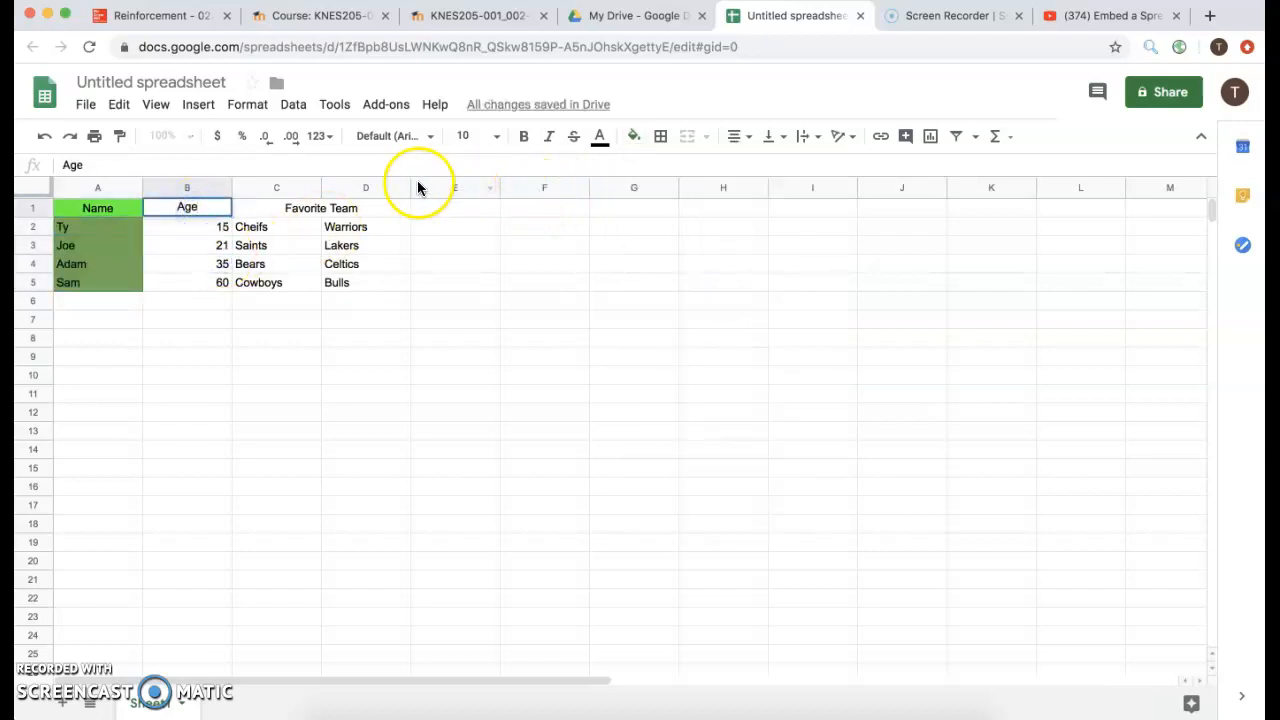
left_click(248, 226)
left_click(216, 208)
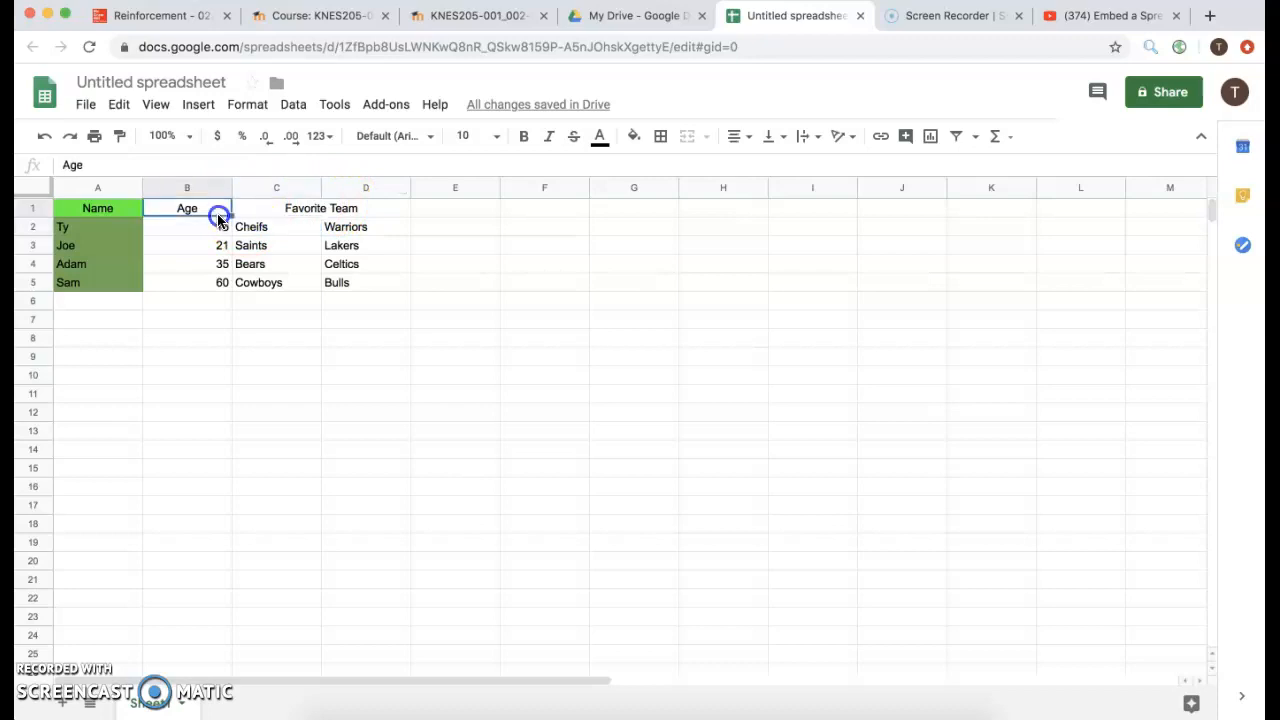
left_click(634, 137)
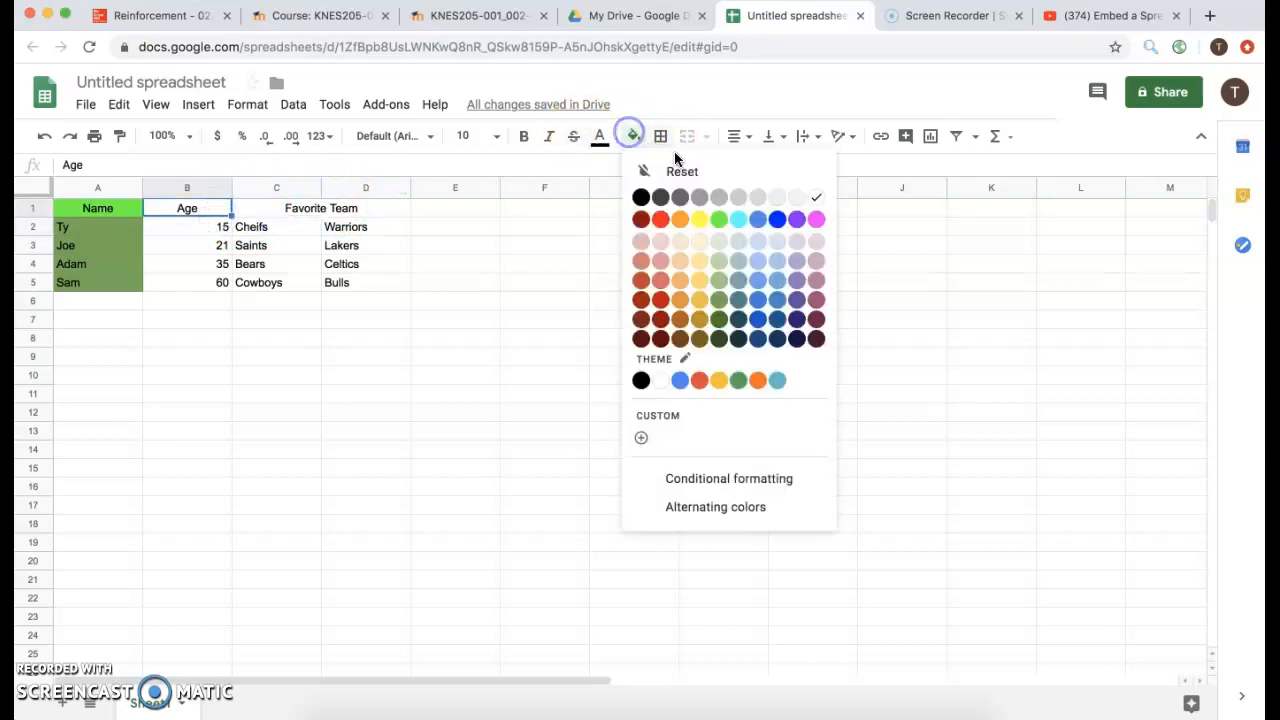
left_click(736, 220)
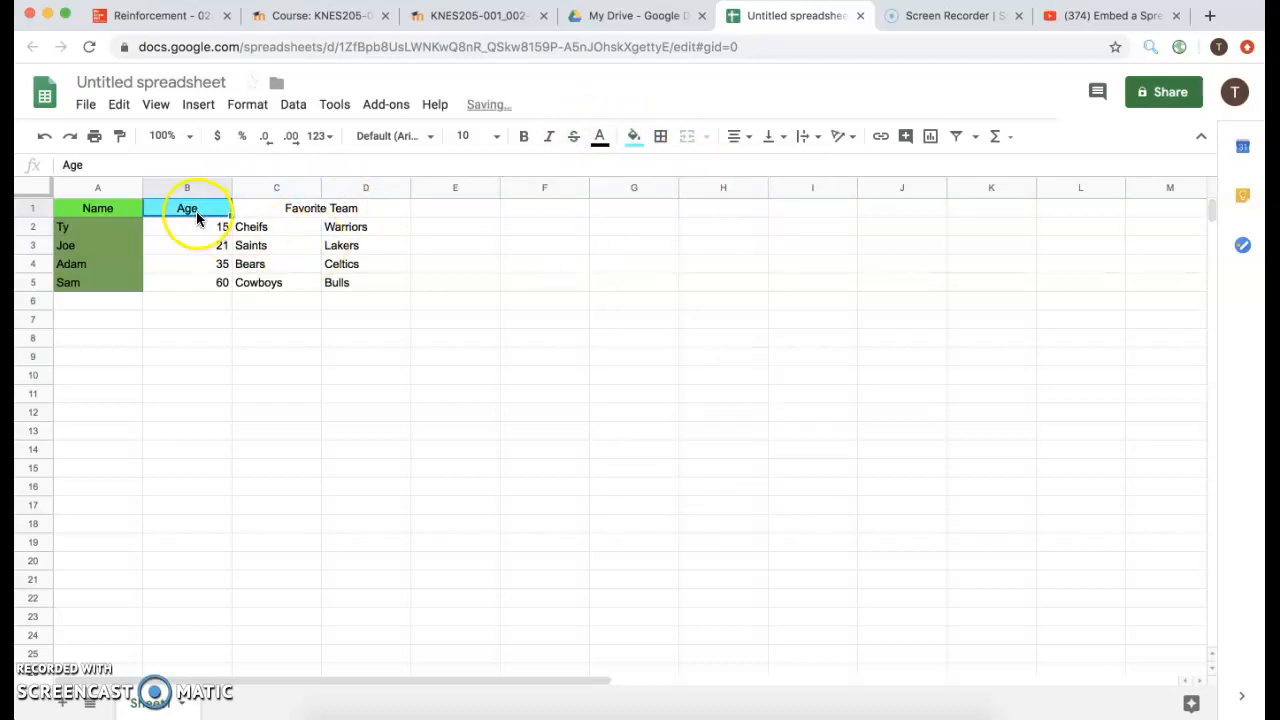
Fill the age values in B2:B5 blue-grey.
left_click(210, 232)
left_click_drag(210, 232, 218, 282)
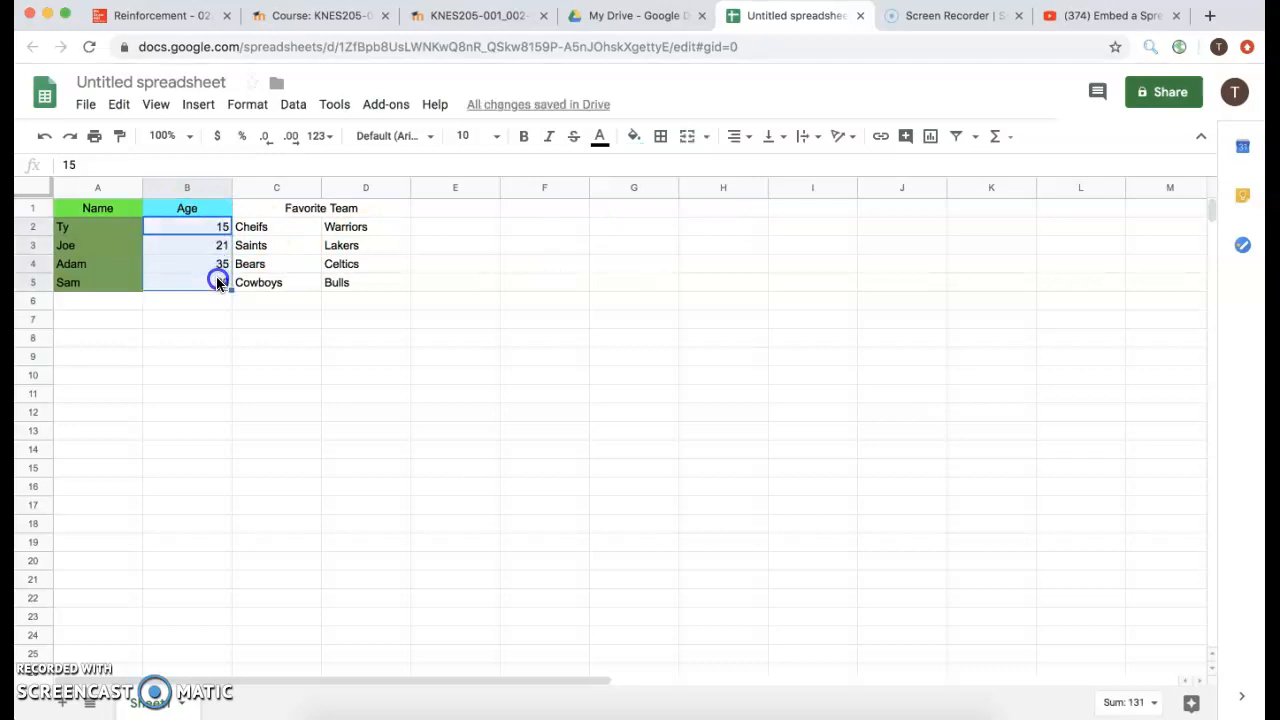
left_click(634, 137)
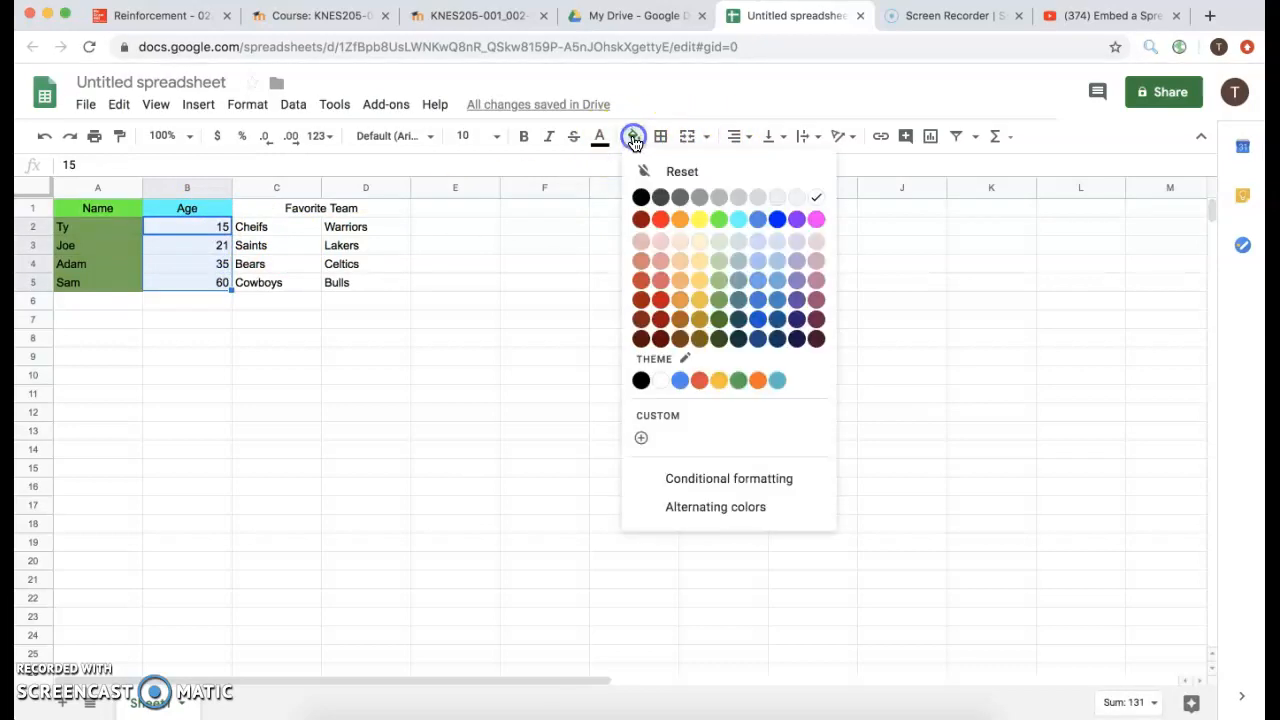
left_click(741, 283)
left_click(294, 228)
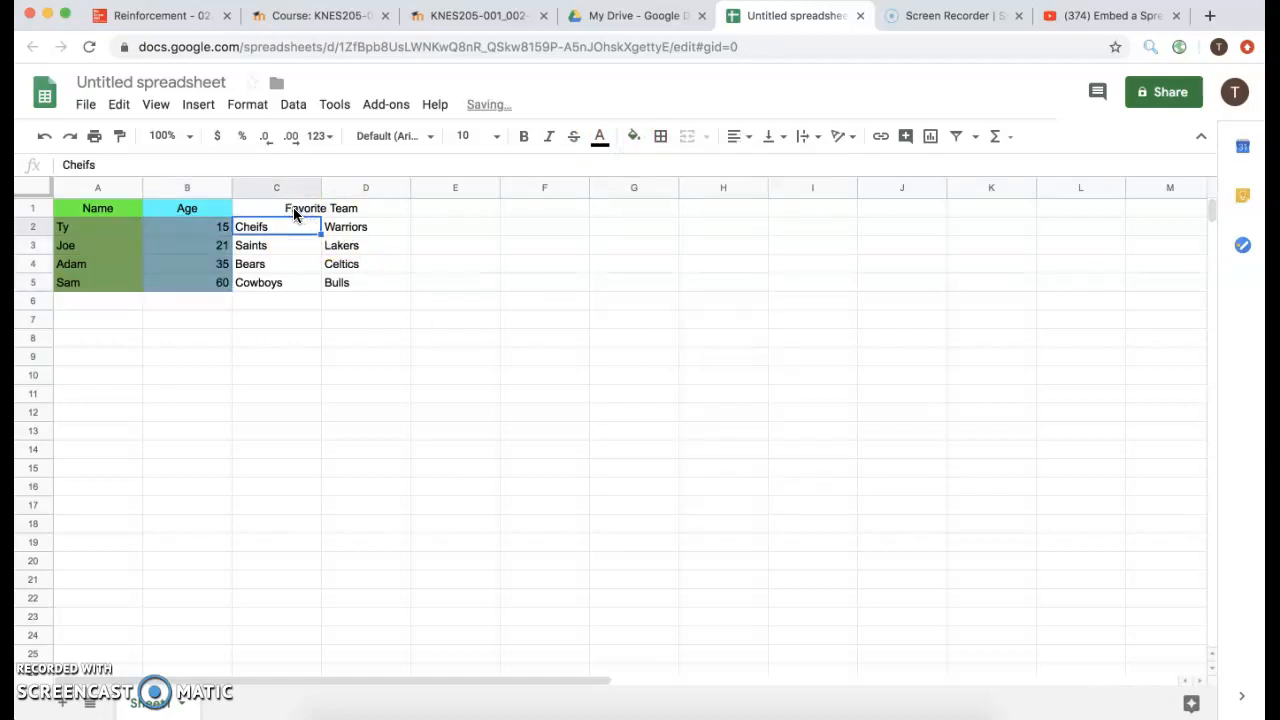
Fill the merged Favorite Team header C1:D1 orange.
left_click(293, 208)
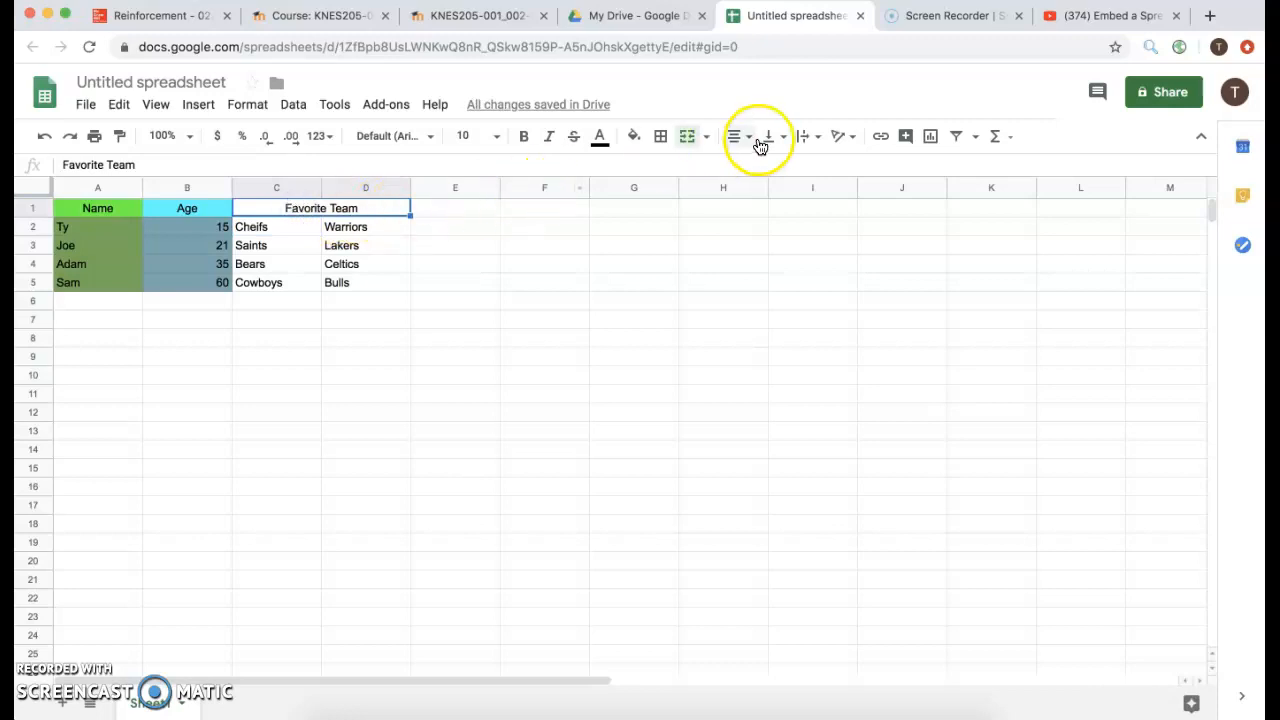
left_click(634, 138)
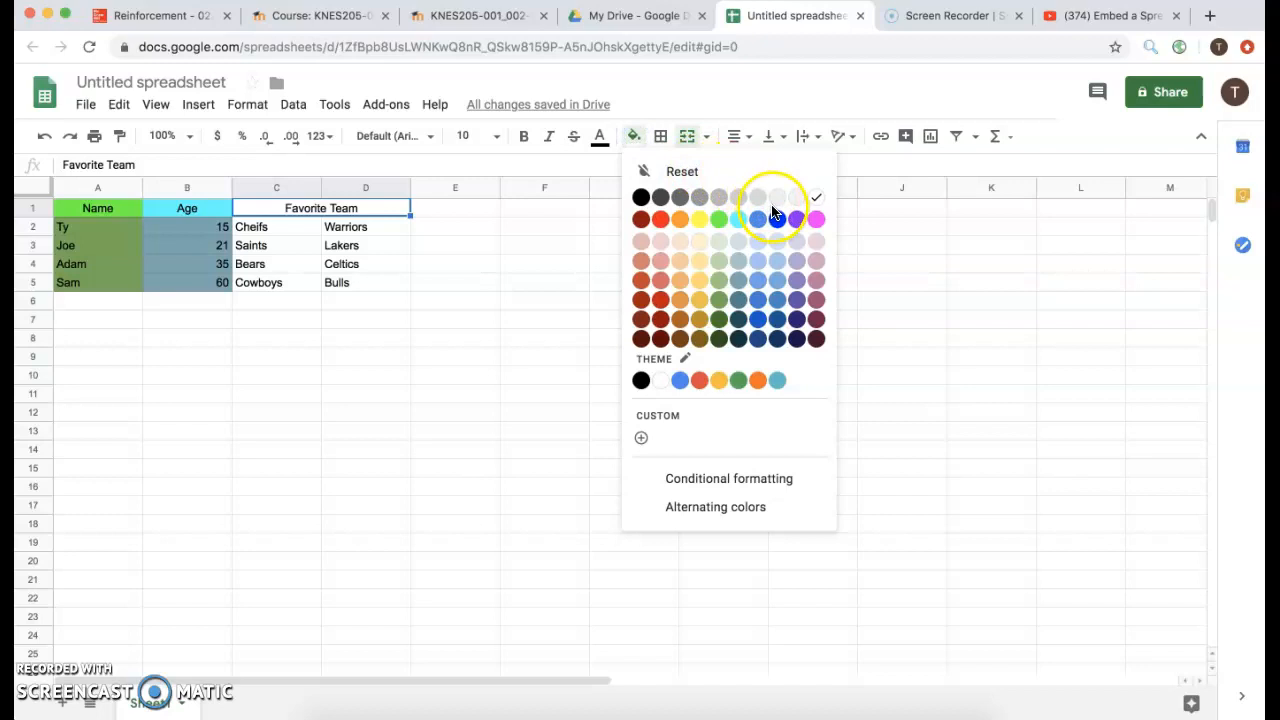
left_click(680, 219)
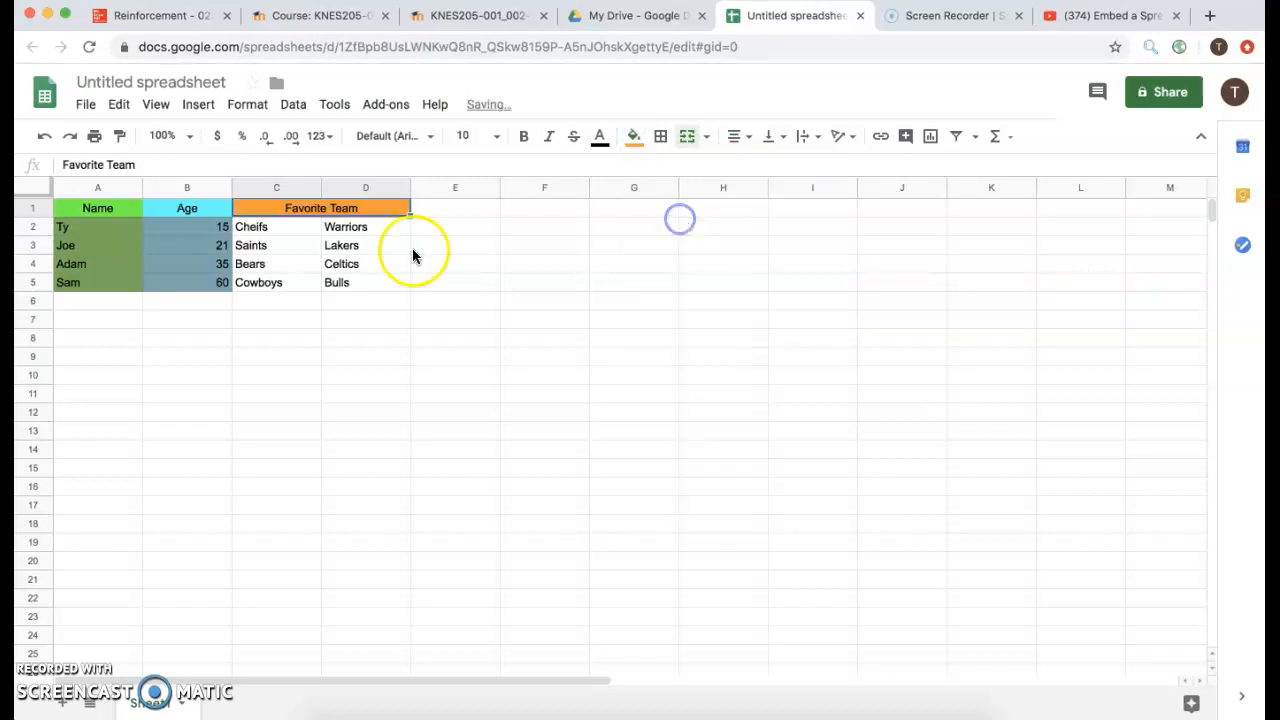
Fill the team name cells C2:D5 orange.
left_click_drag(310, 229, 355, 290)
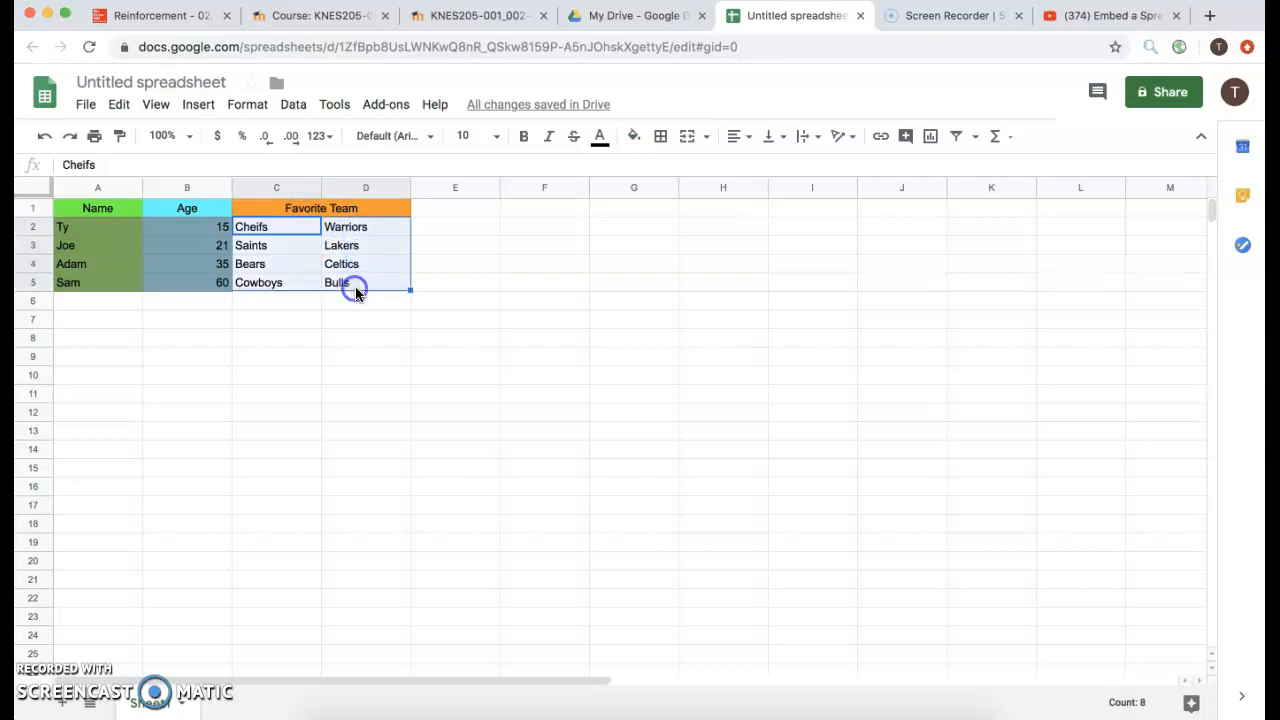
left_click(634, 136)
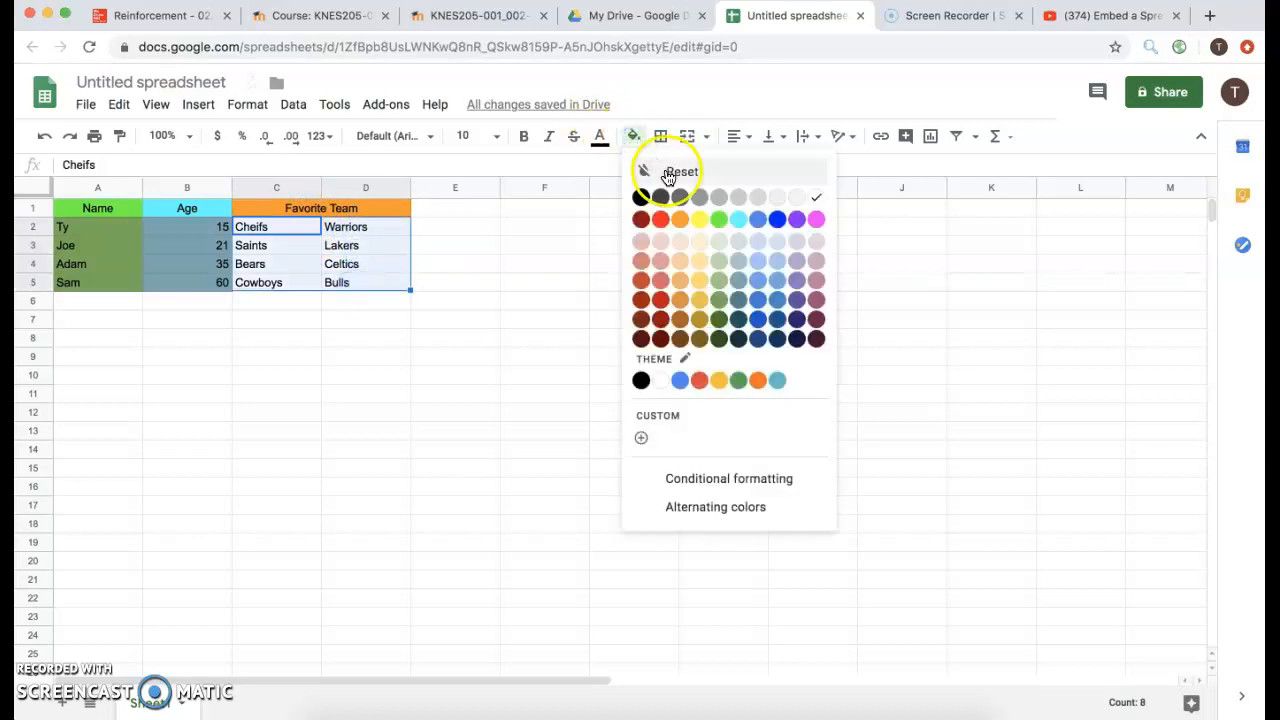
left_click(680, 299)
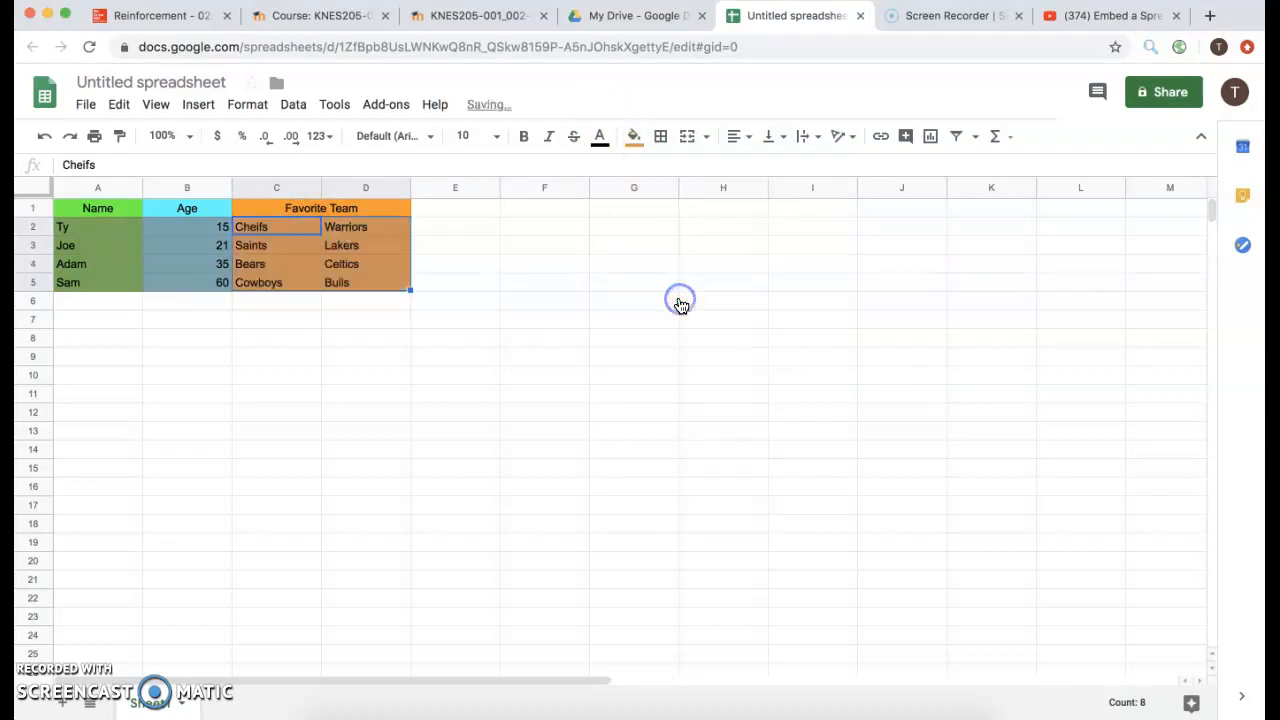
left_click(440, 263)
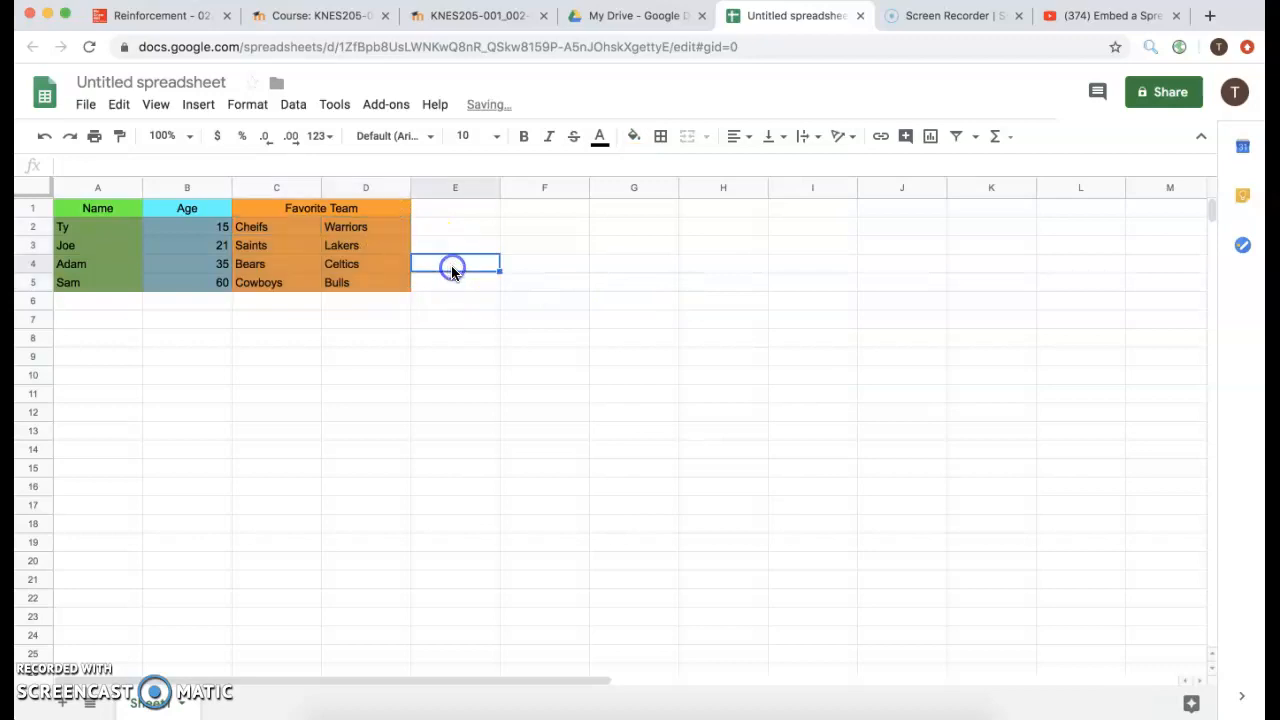
right_click(278, 251)
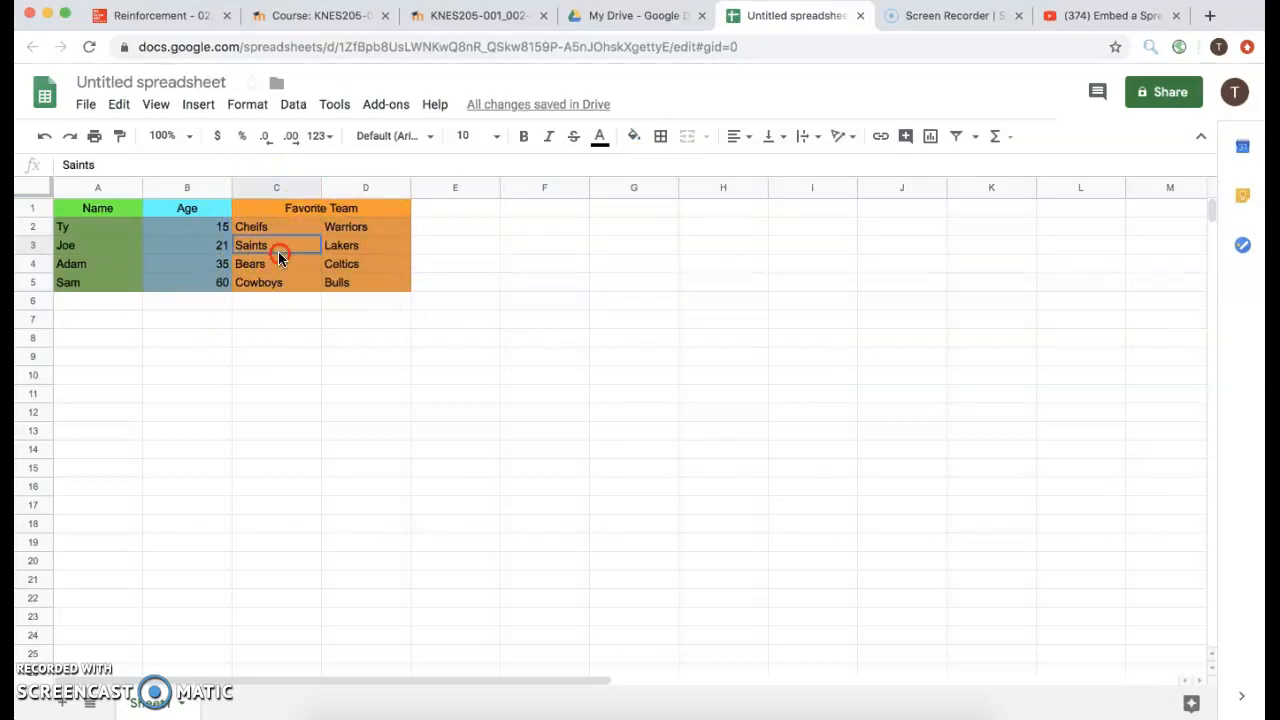
left_click(235, 297)
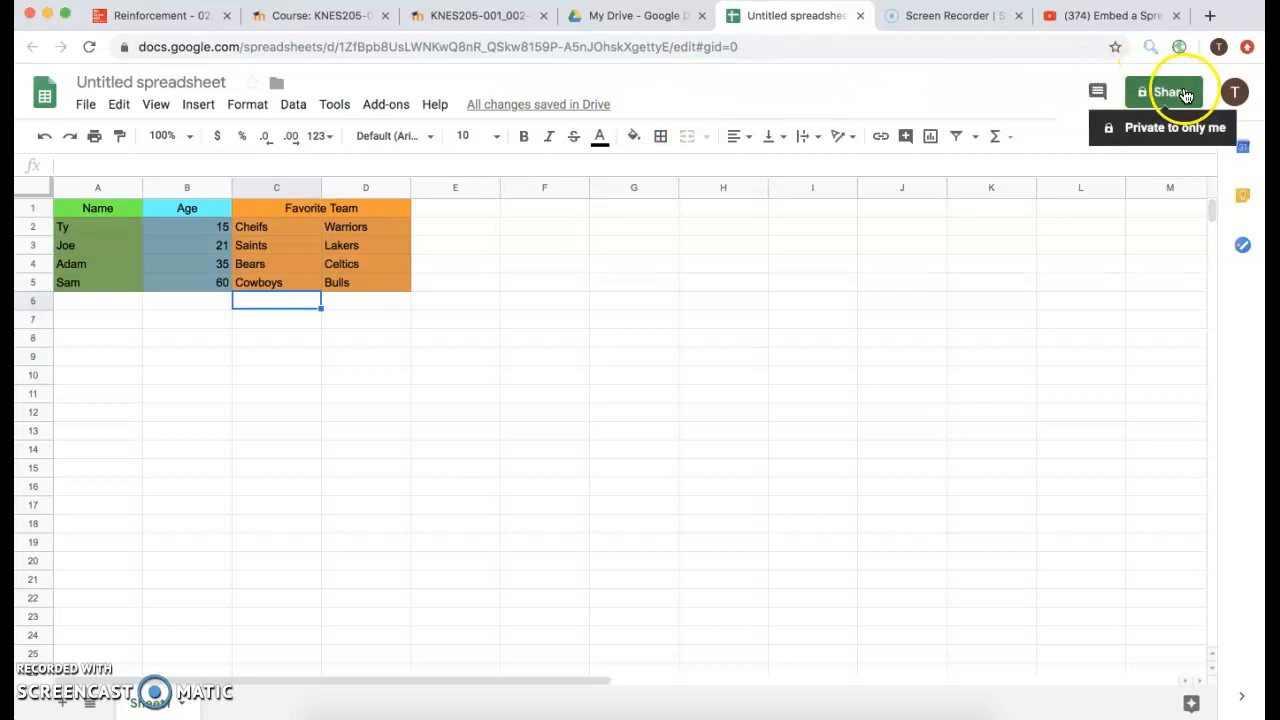
Name the spreadsheet 'Favorite Teams by Age' when prompted before sharing.
left_click(1183, 93)
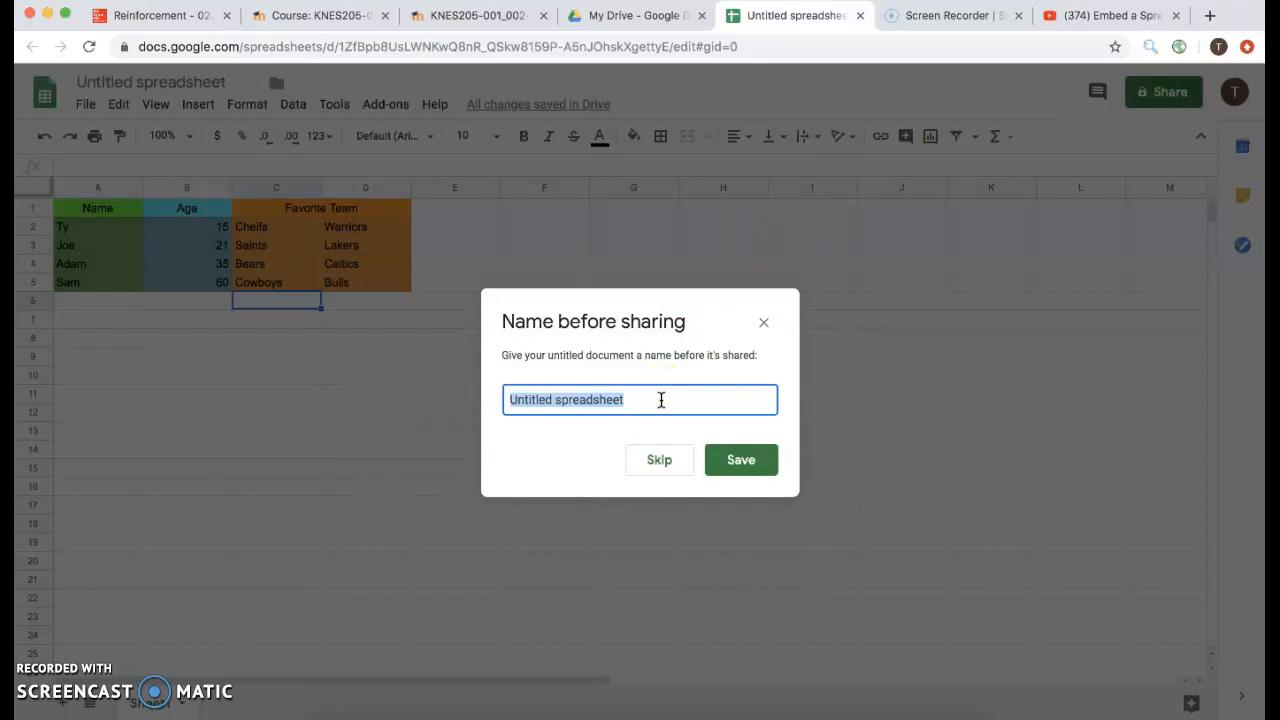
type("Favorite Teams by Age")
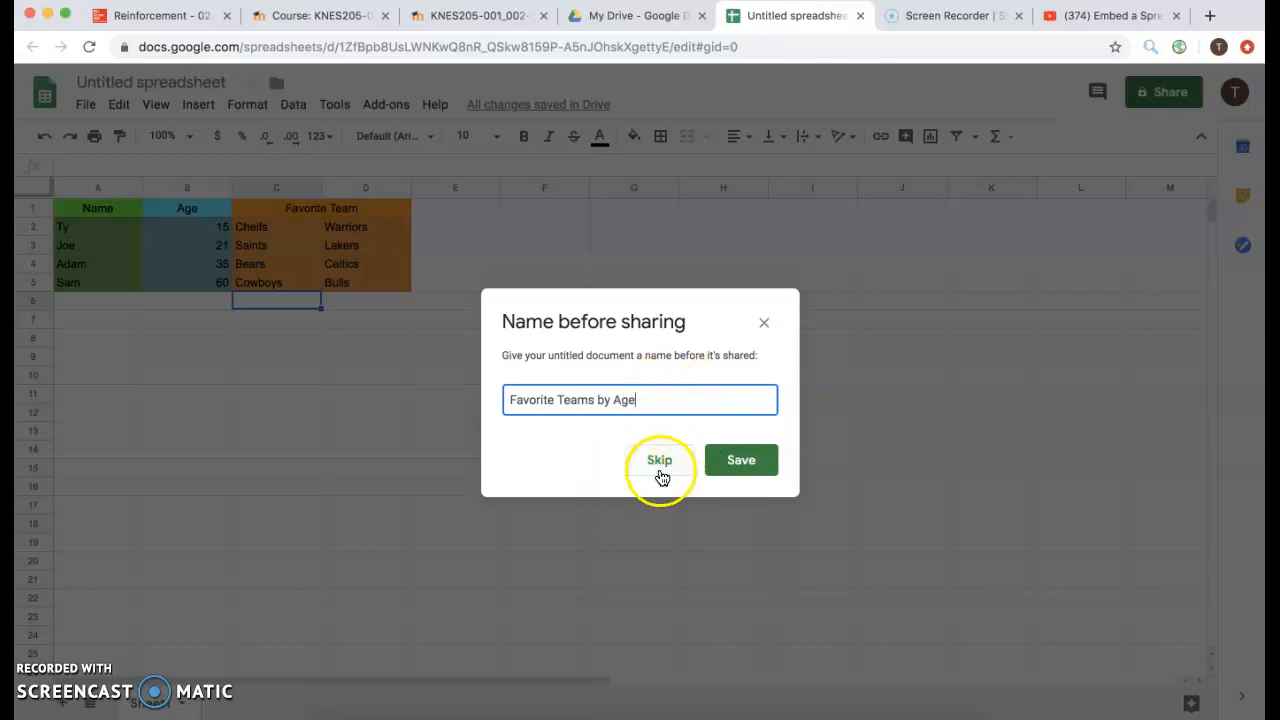
left_click(740, 461)
Send the suggested contact a view-only invite with the note 'Experiment on age and team'.
left_click(593, 383)
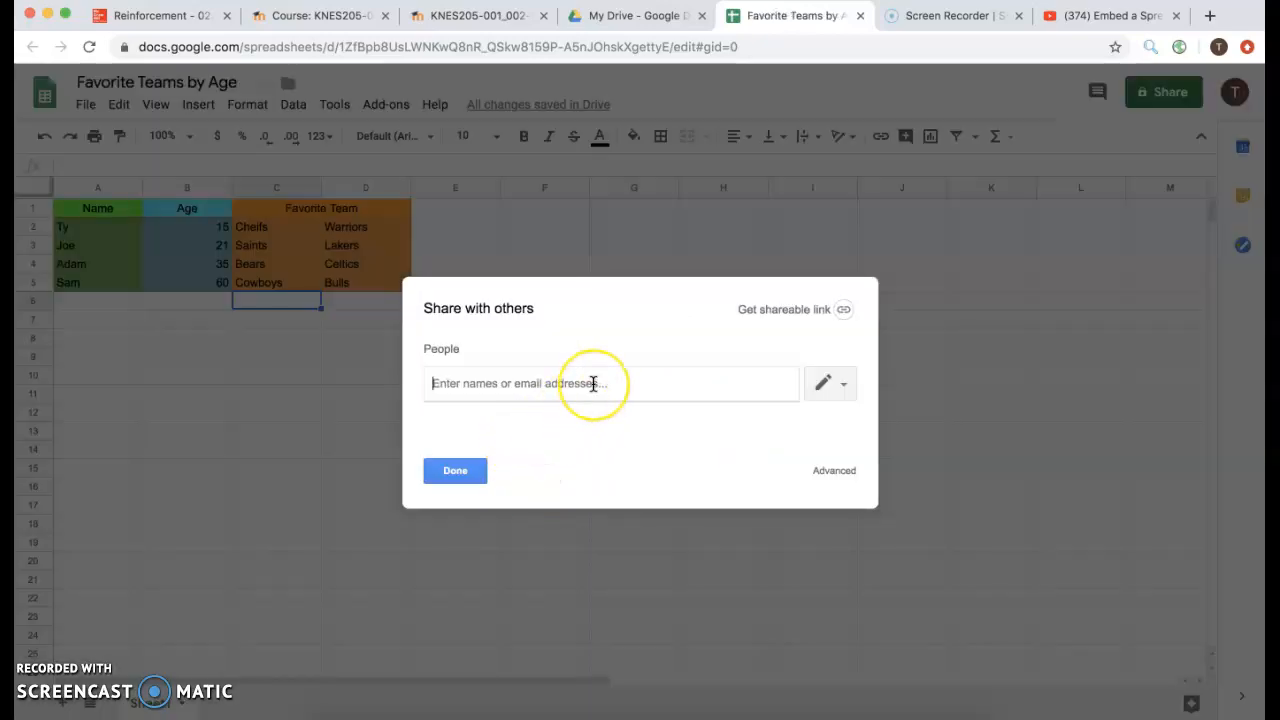
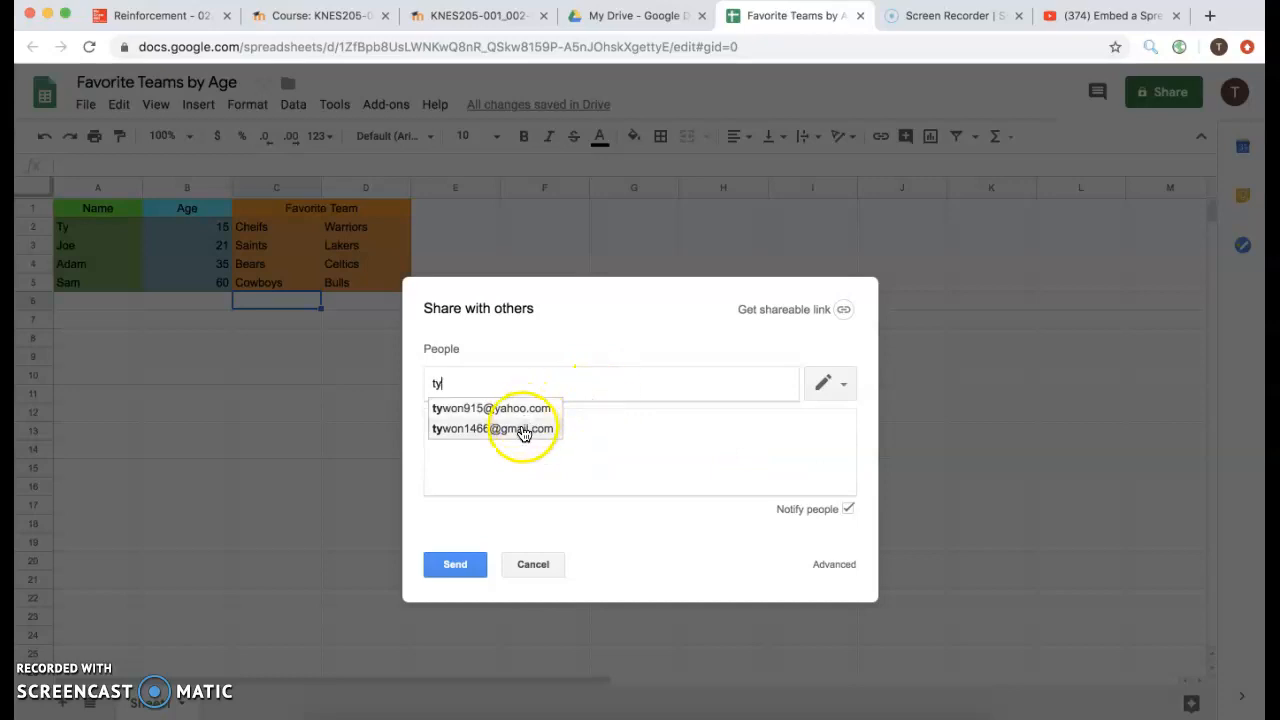
left_click(522, 428)
left_click(537, 441)
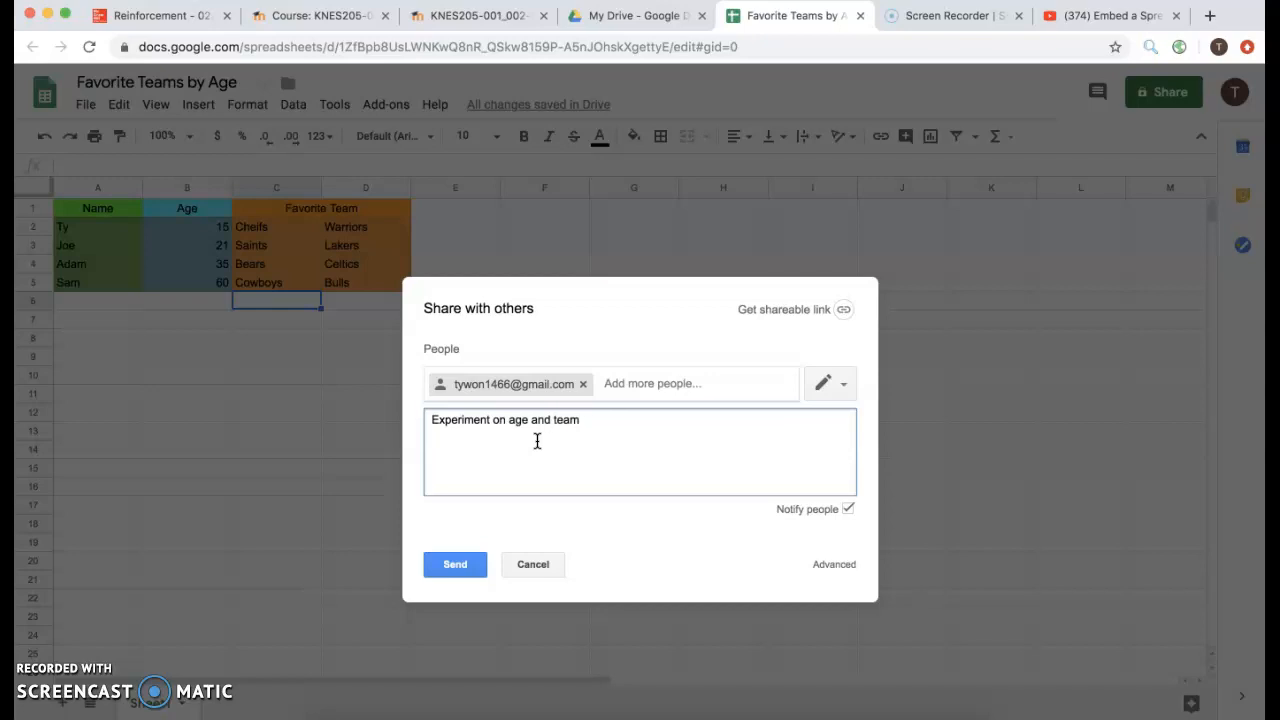
left_click(838, 395)
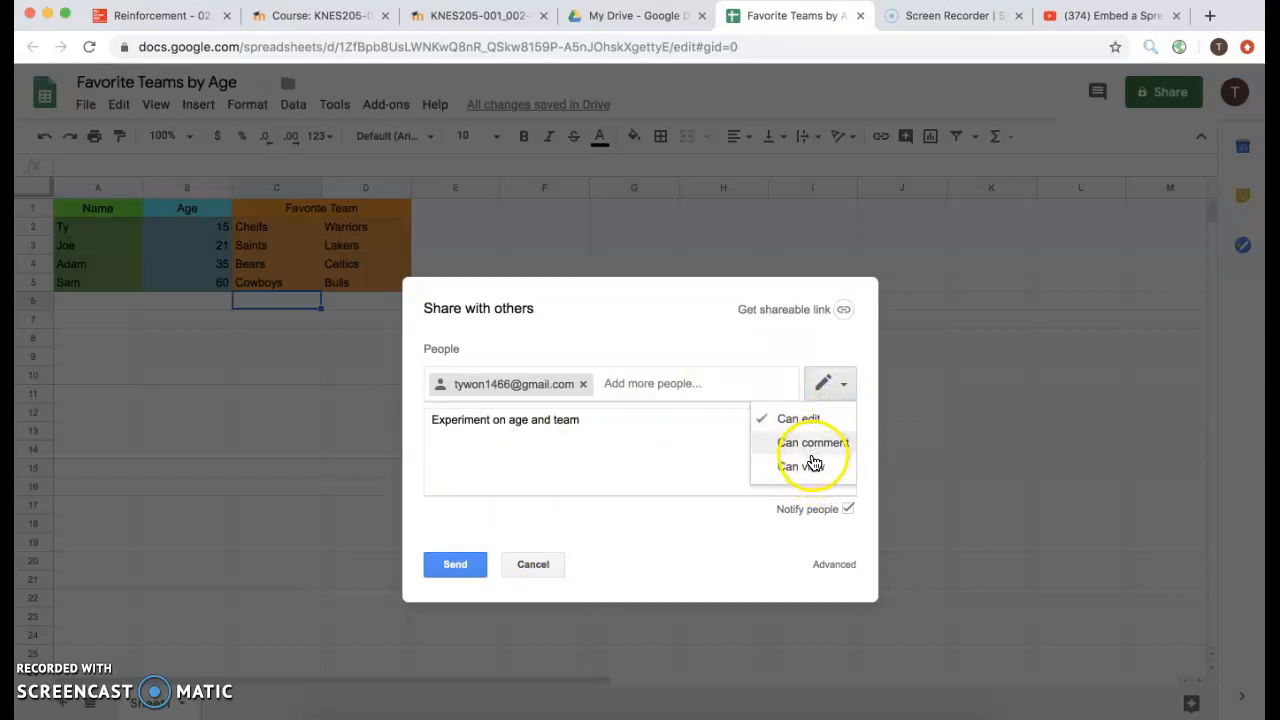
left_click(810, 465)
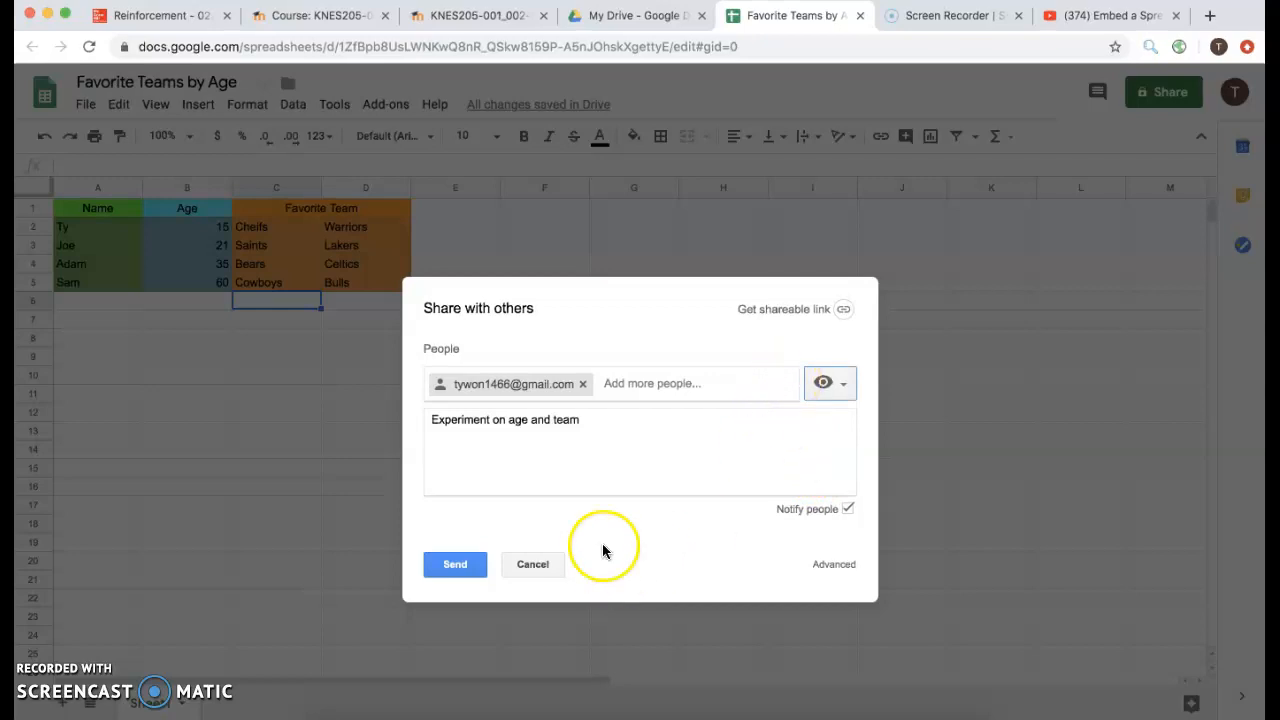
left_click(470, 578)
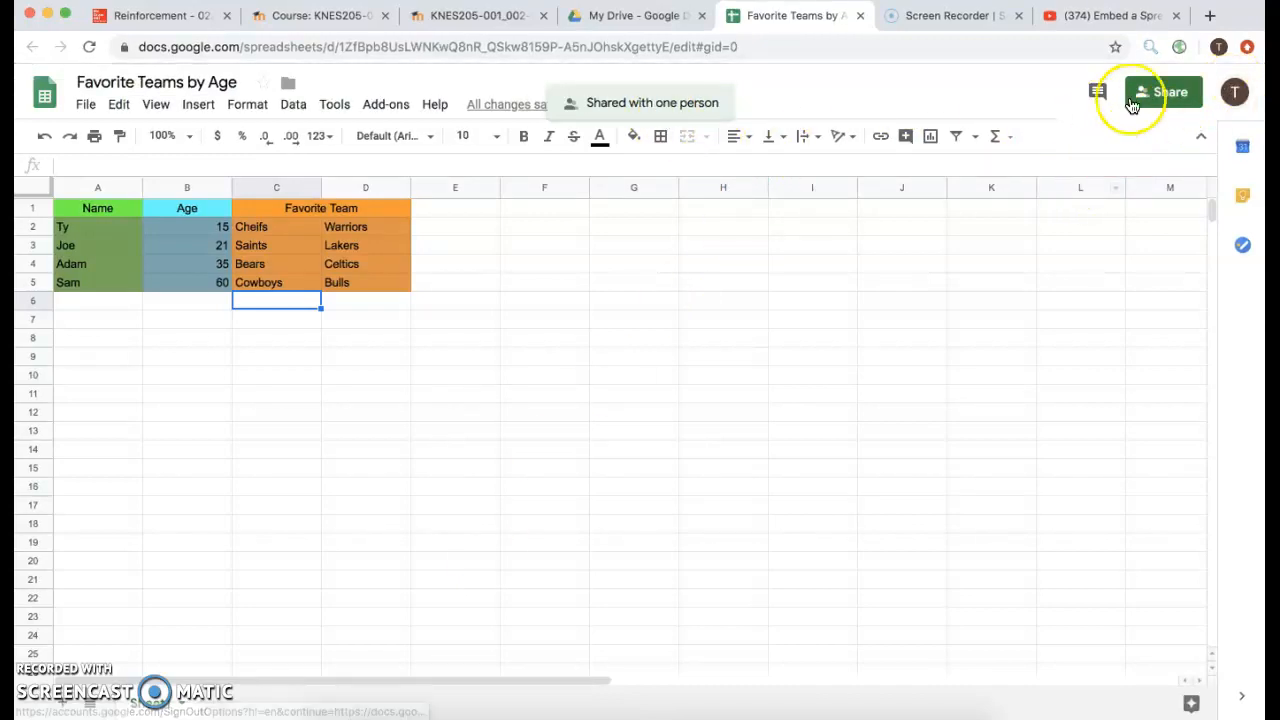
Select the colour-coded range A1:D5, from Name down to Bulls, and copy it.
left_click_drag(420, 285, 85, 210)
left_click(261, 246)
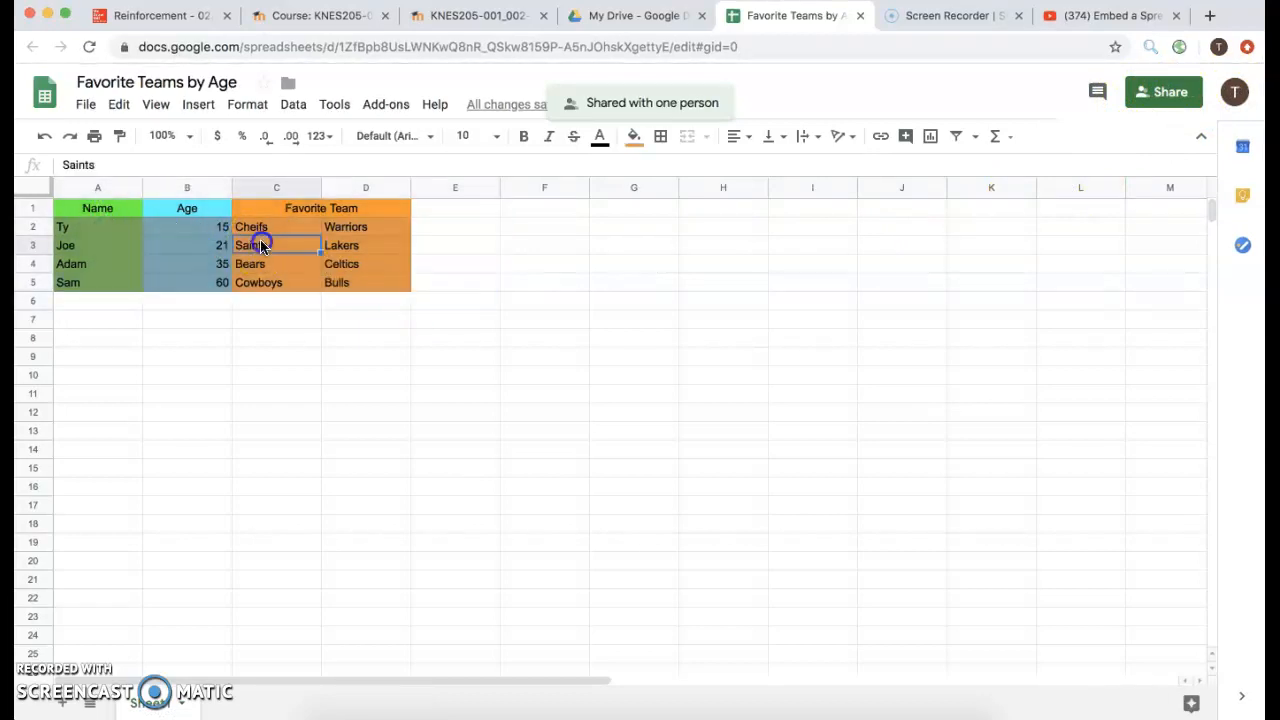
left_click_drag(413, 288, 340, 268)
left_click(367, 280)
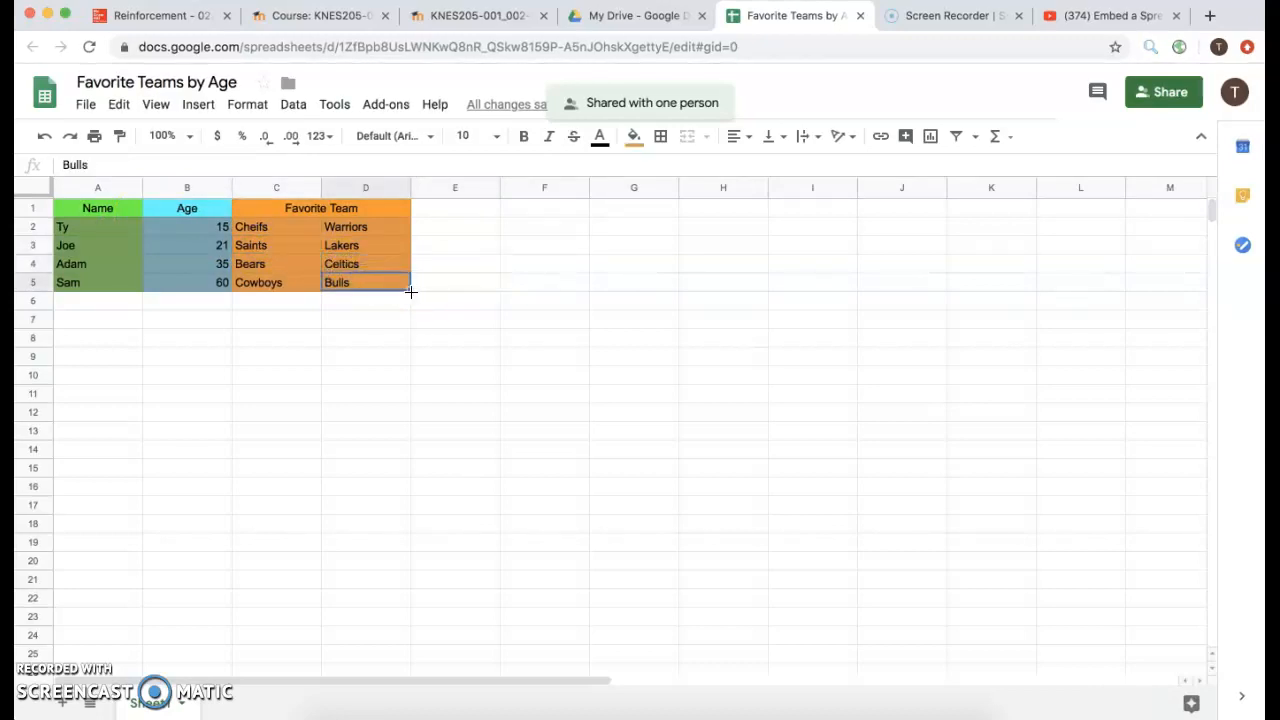
left_click(416, 286)
left_click(404, 290)
left_click_drag(404, 290, 118, 205)
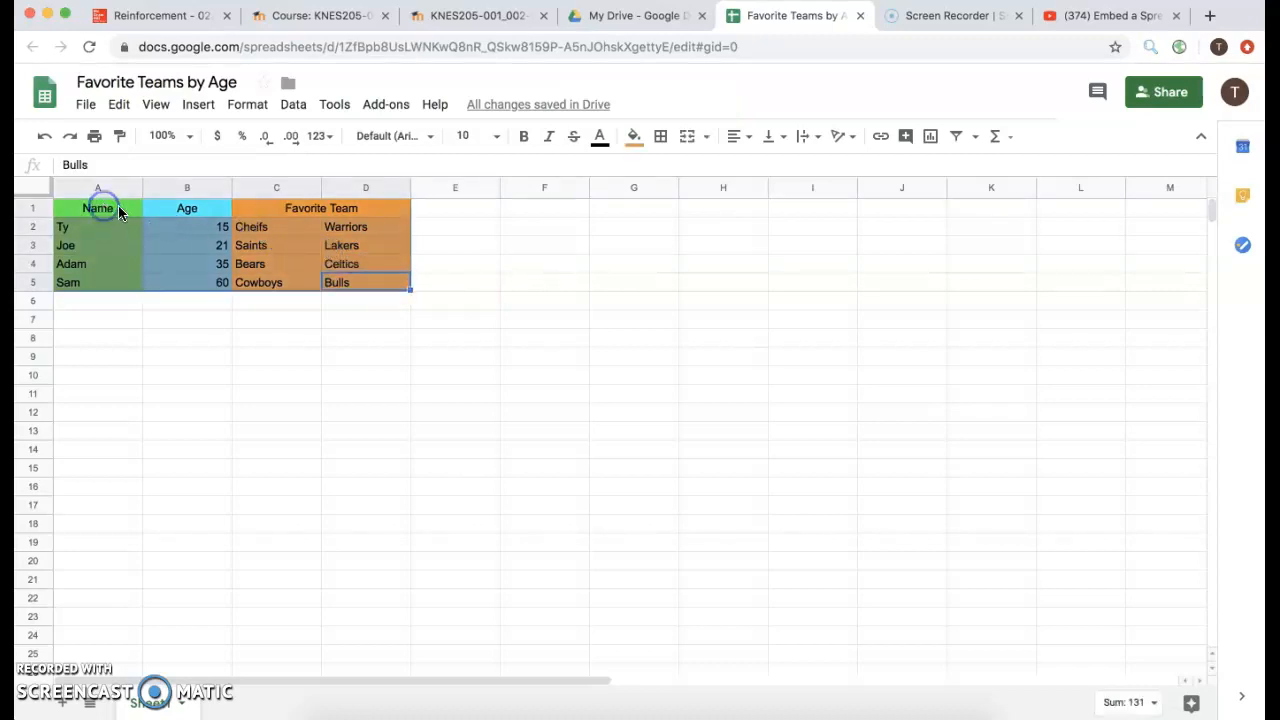
right_click(271, 264)
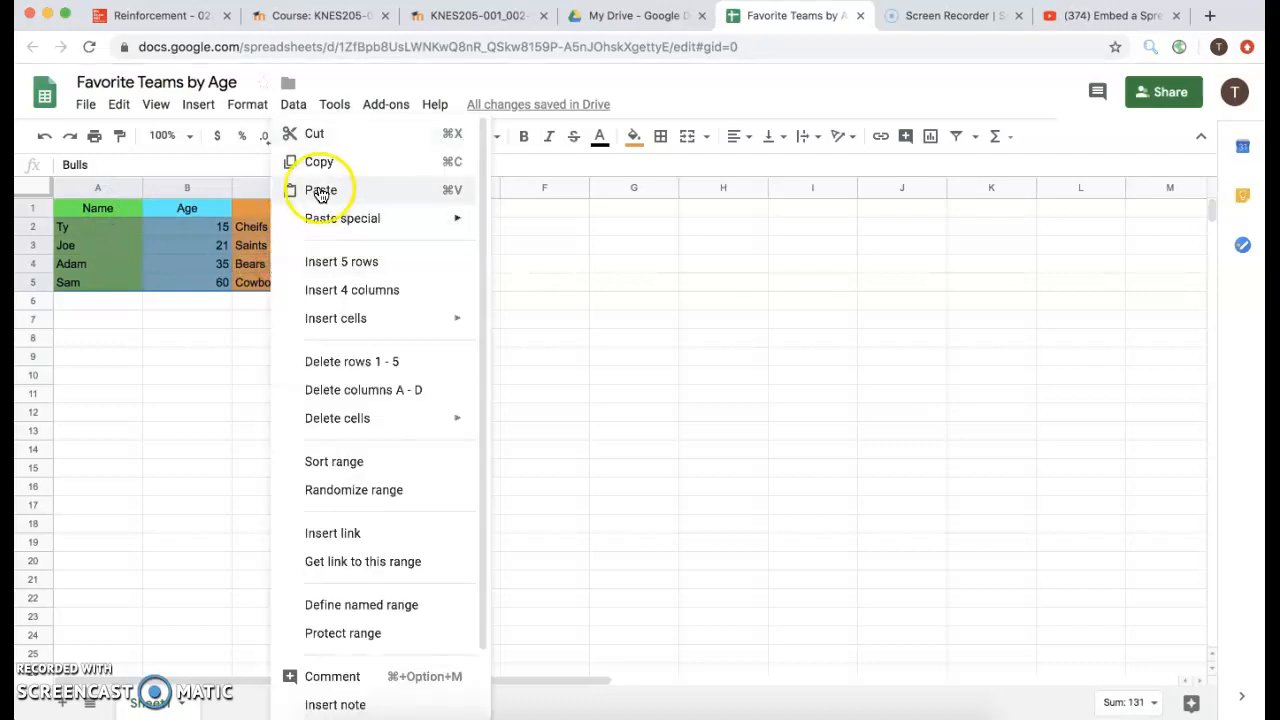
left_click(335, 161)
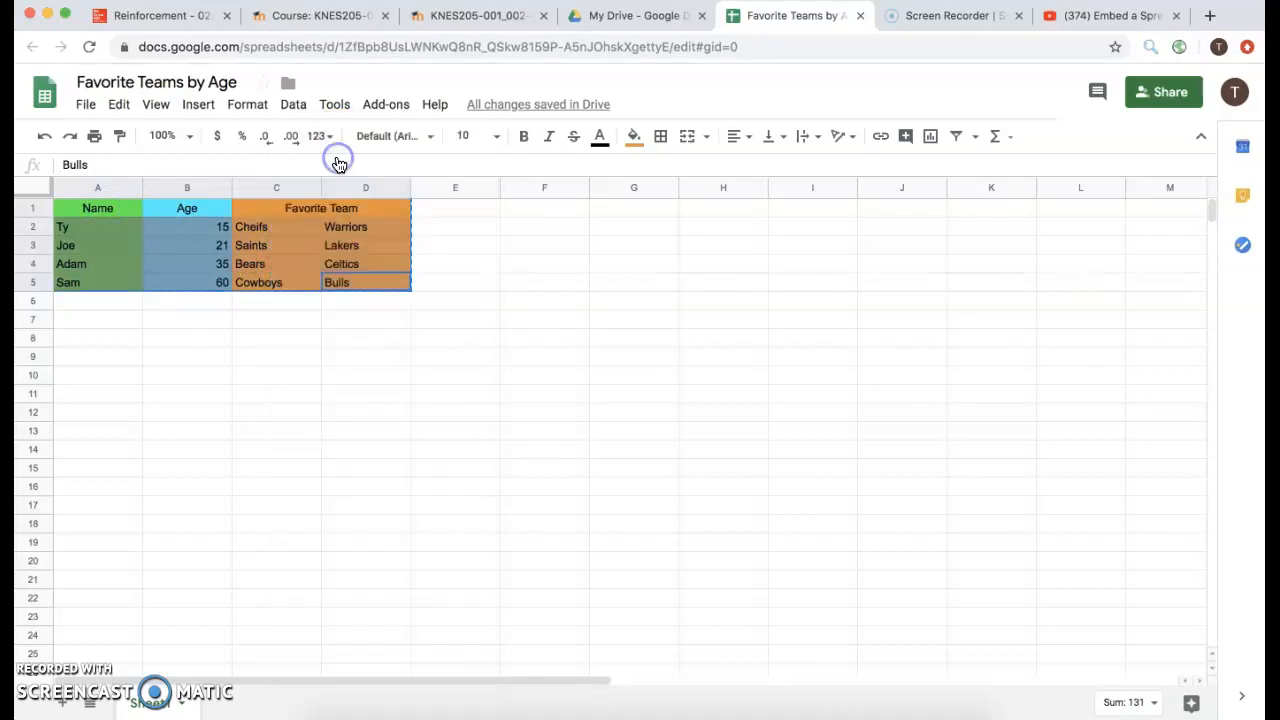
left_click(624, 18)
Create a new blank Google Doc from My Drive using New > Google Docs.
left_click(100, 162)
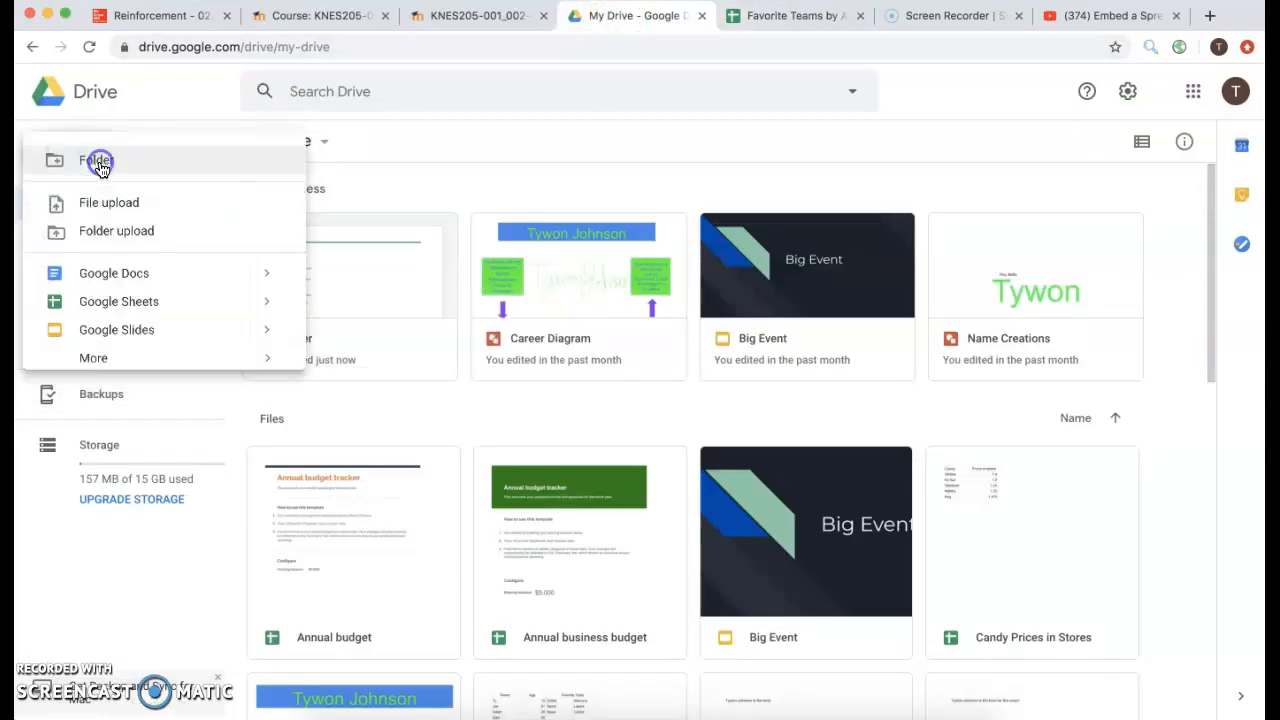
left_click(249, 276)
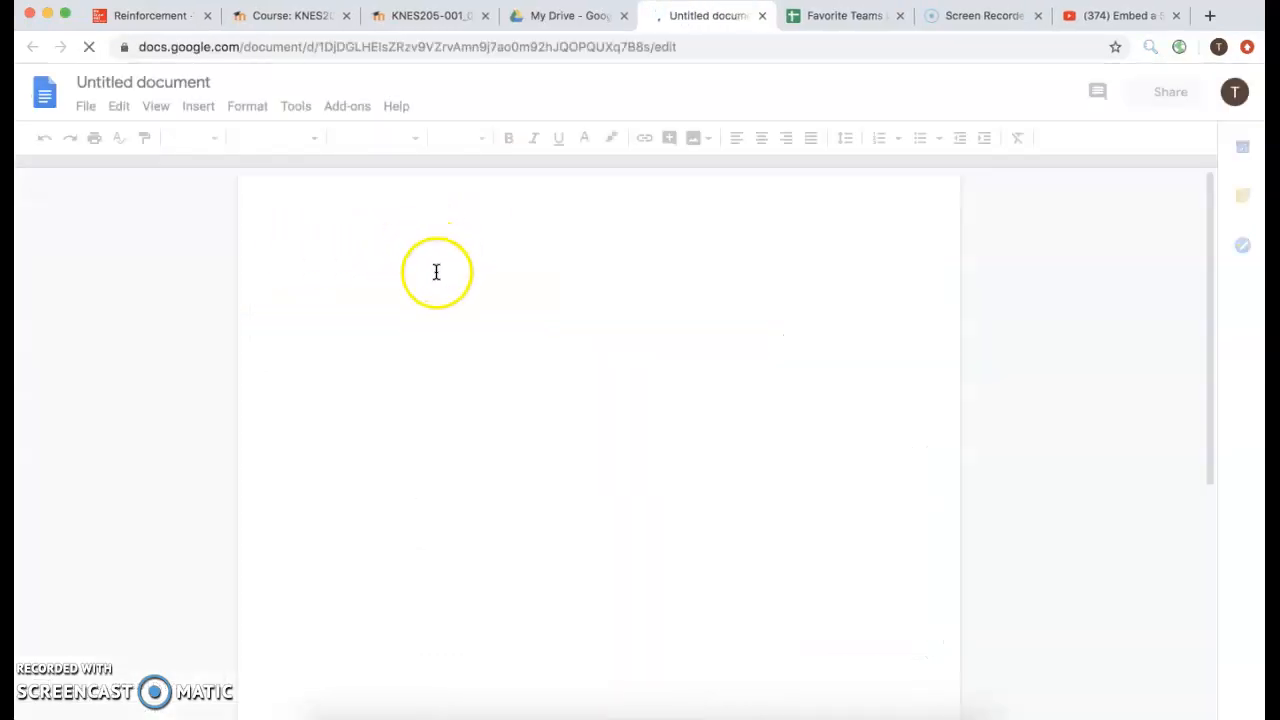
Type the heading 'Experiment on Age and Team' and paste the copied table beneath it.
right_click(386, 271)
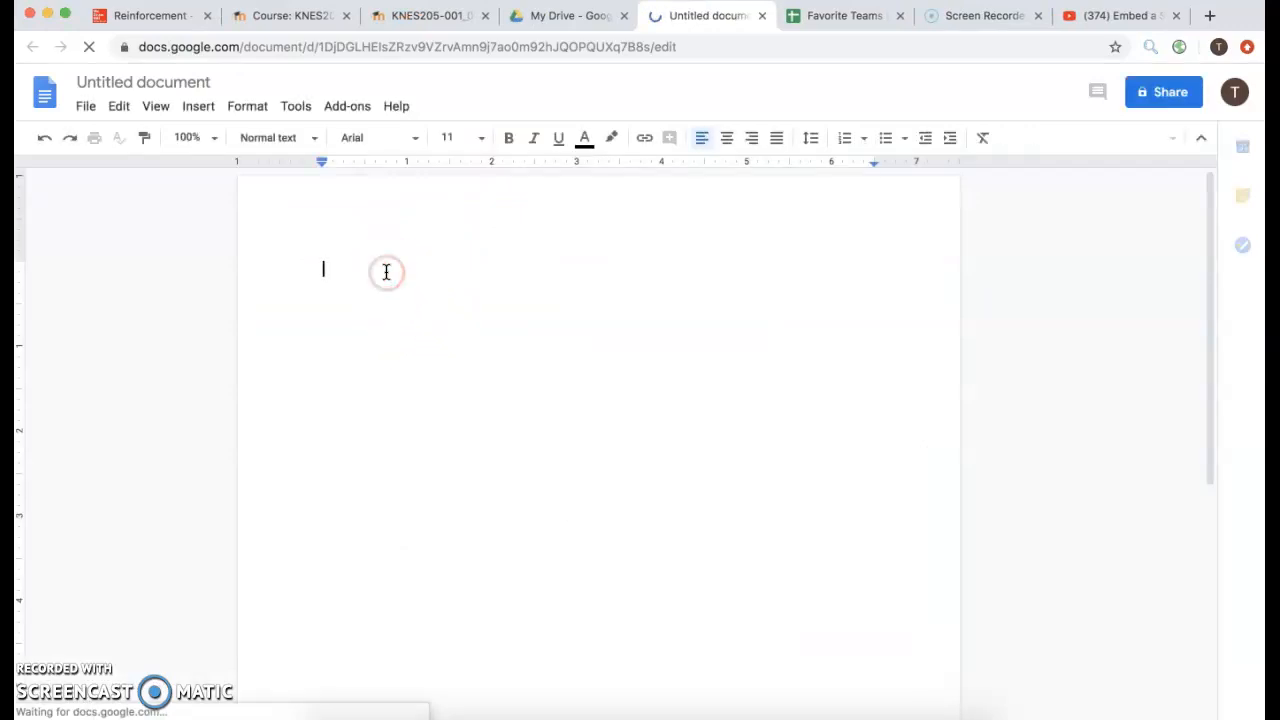
left_click(337, 268)
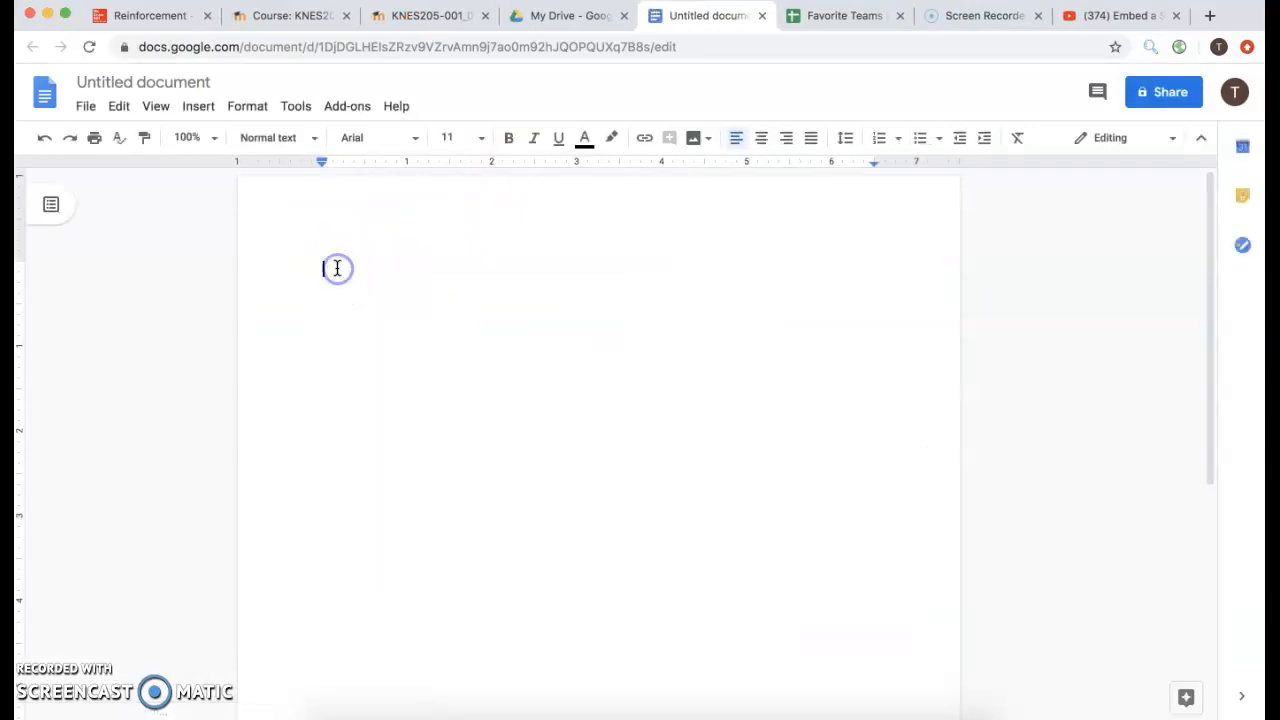
type("F")
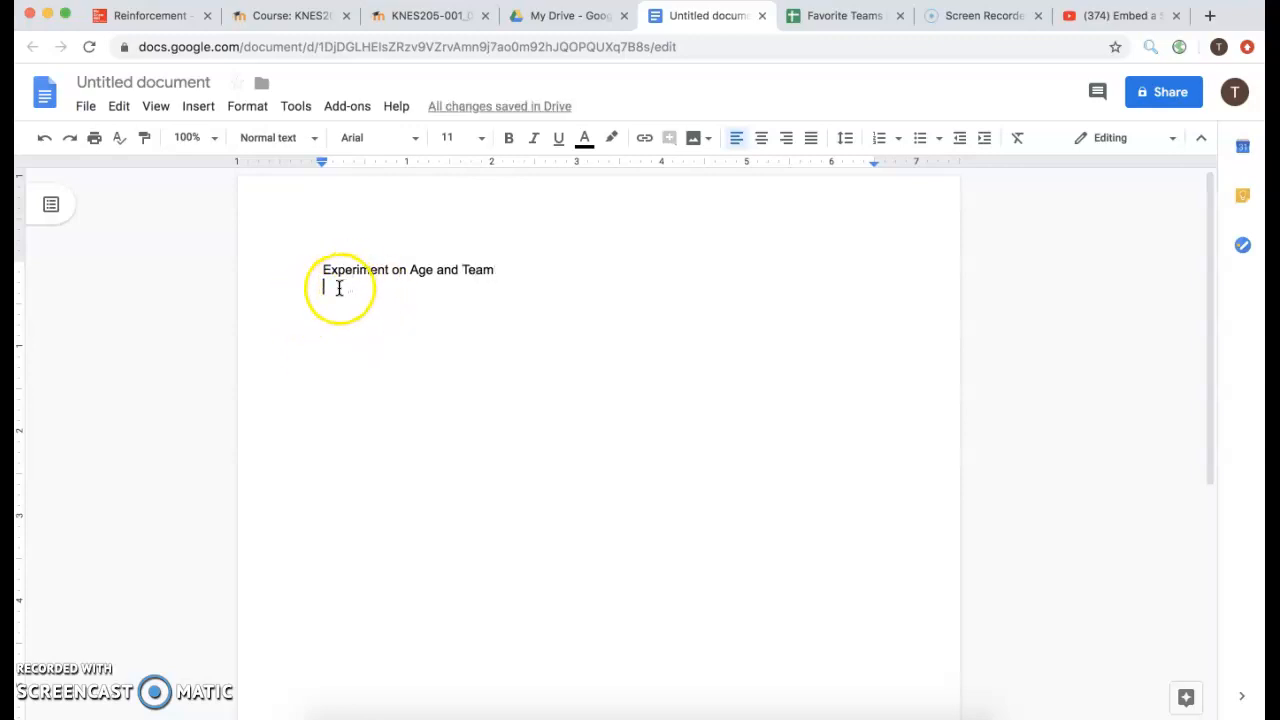
right_click(339, 288)
left_click(386, 365)
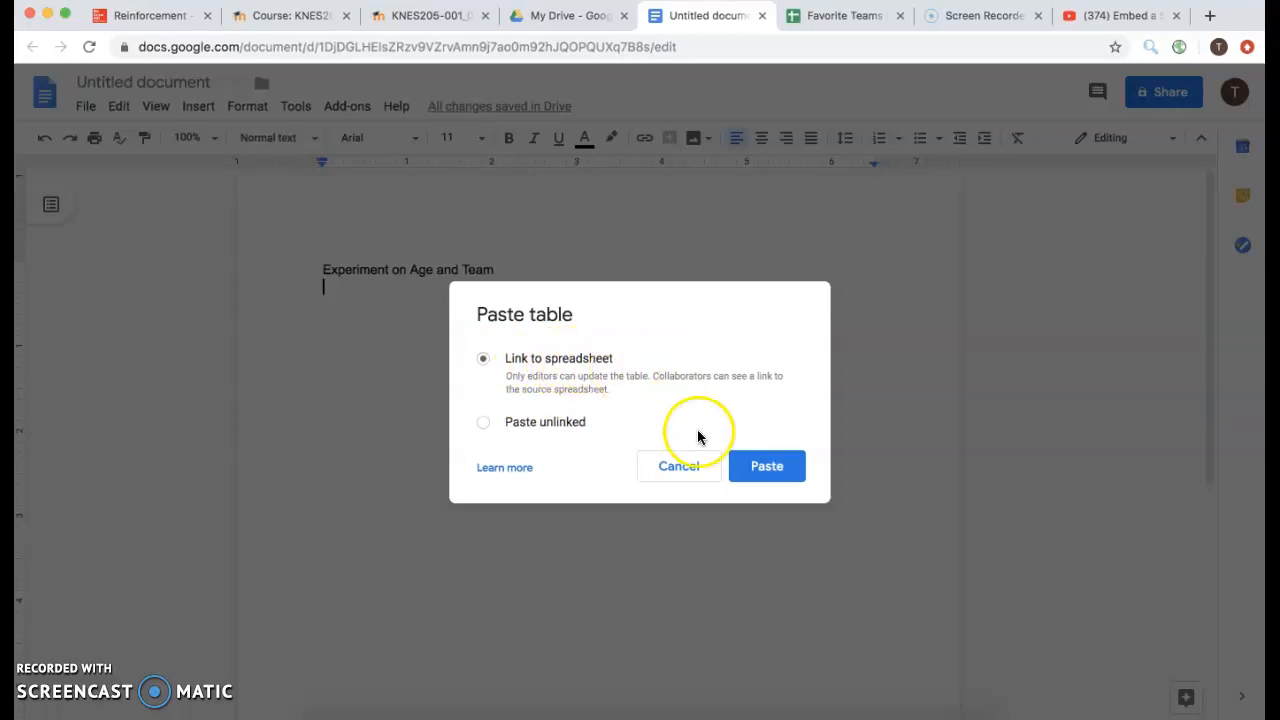
Insert the table linked to the spreadsheet and correct the misspelling Cheifs to Chiefs.
left_click(767, 468)
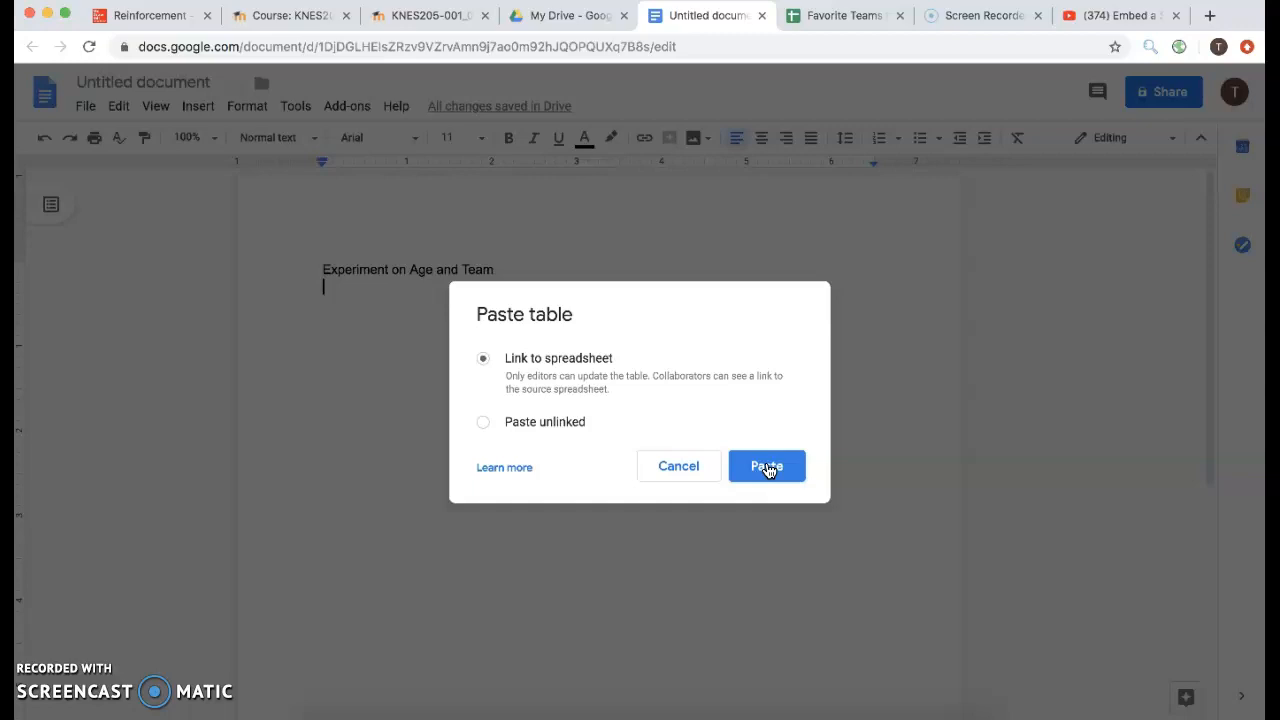
left_click(767, 467)
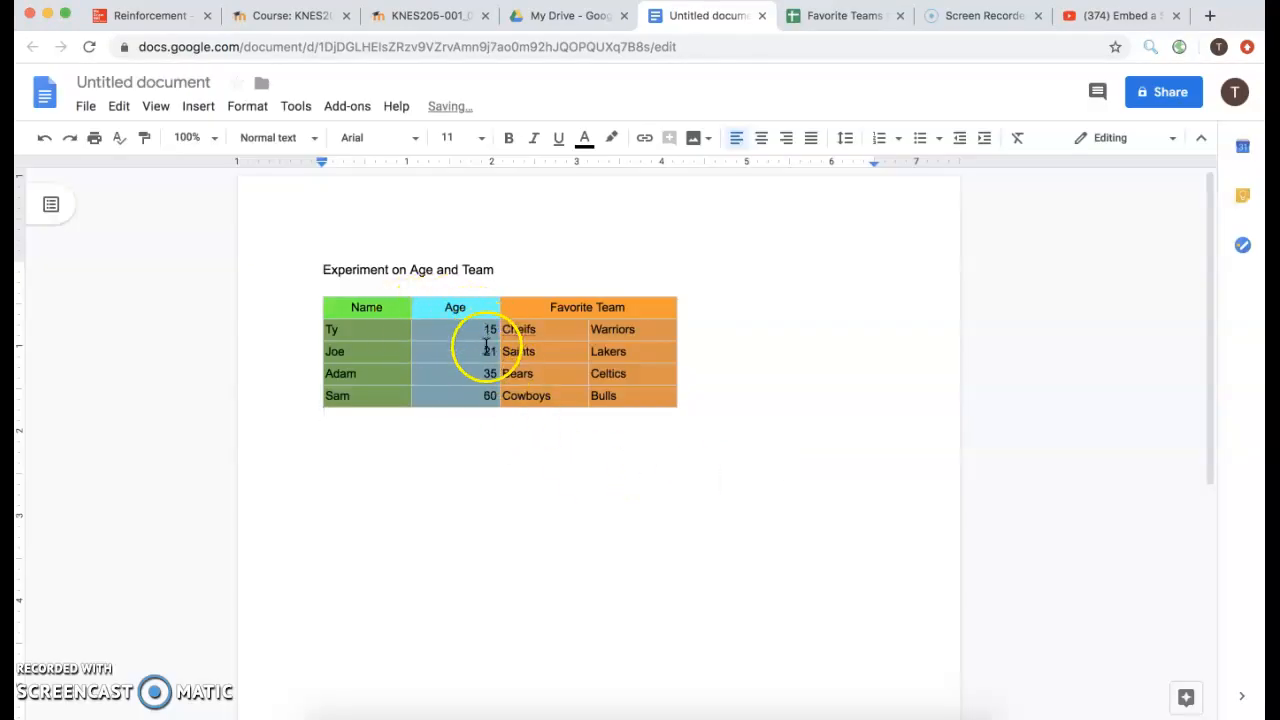
right_click(522, 333)
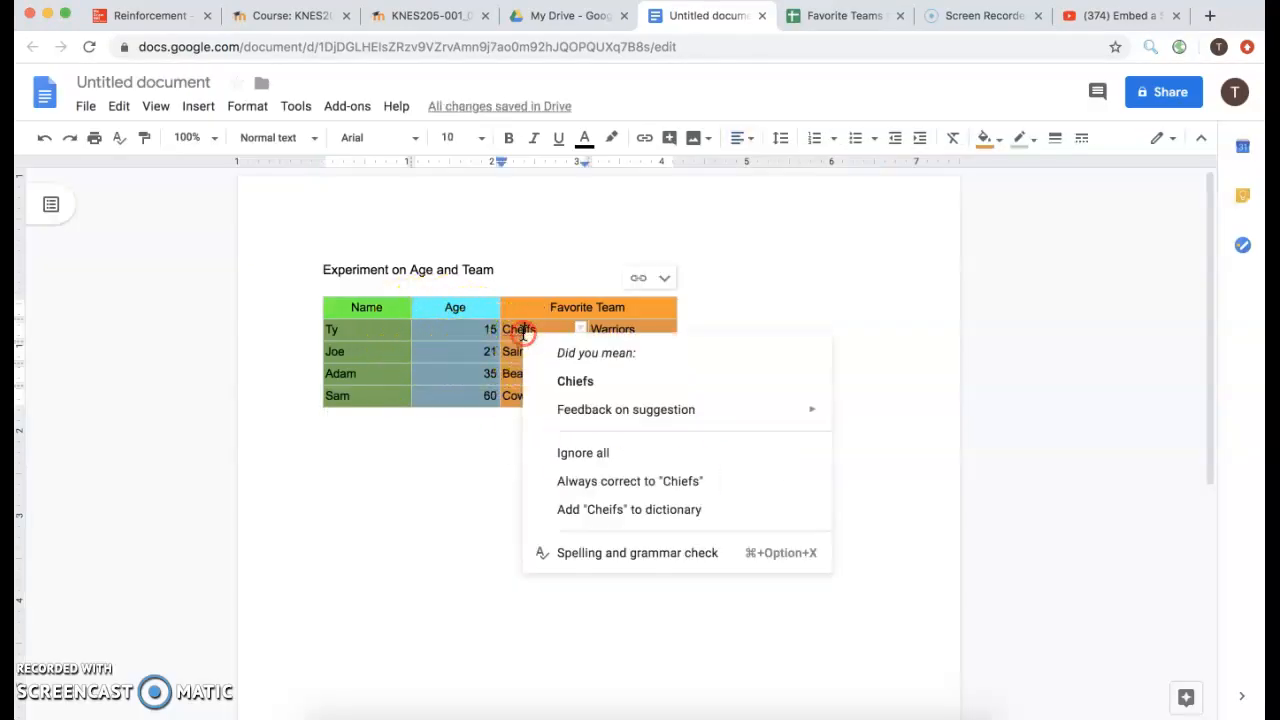
left_click(575, 380)
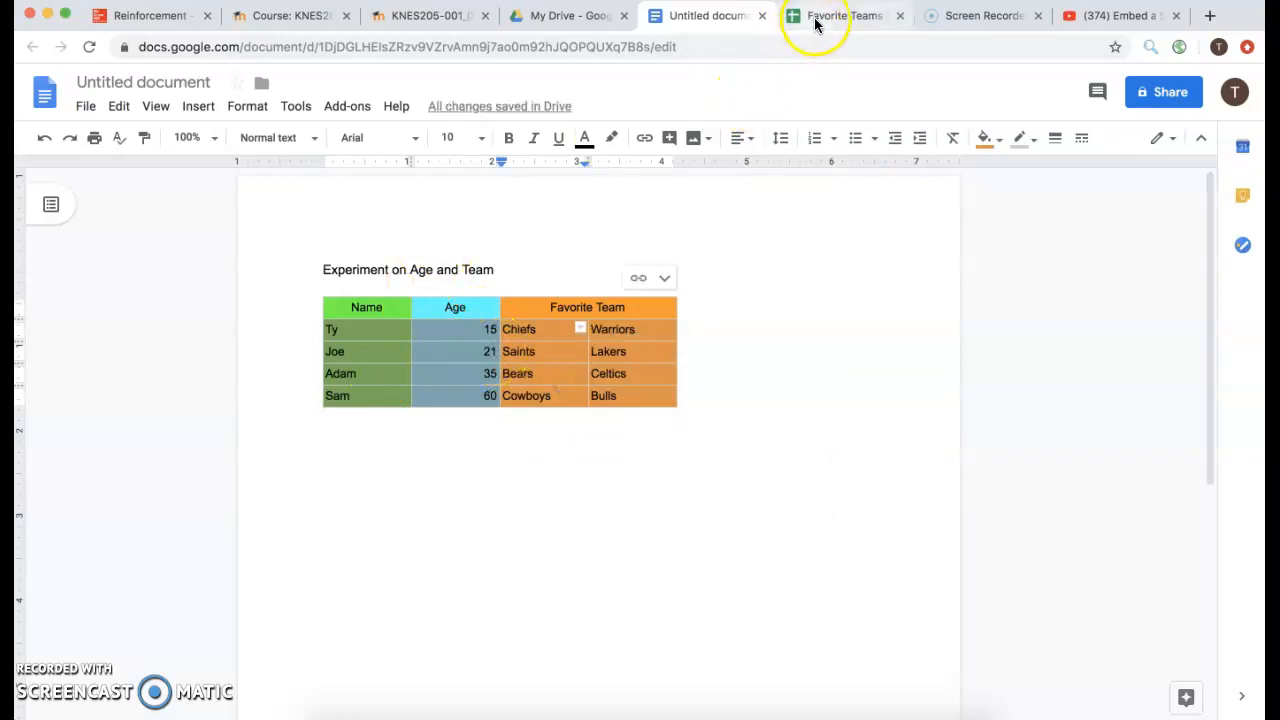
Review the linked table's options, then return to the Favorite Teams by Age sheet.
left_click(663, 278)
left_click(665, 281)
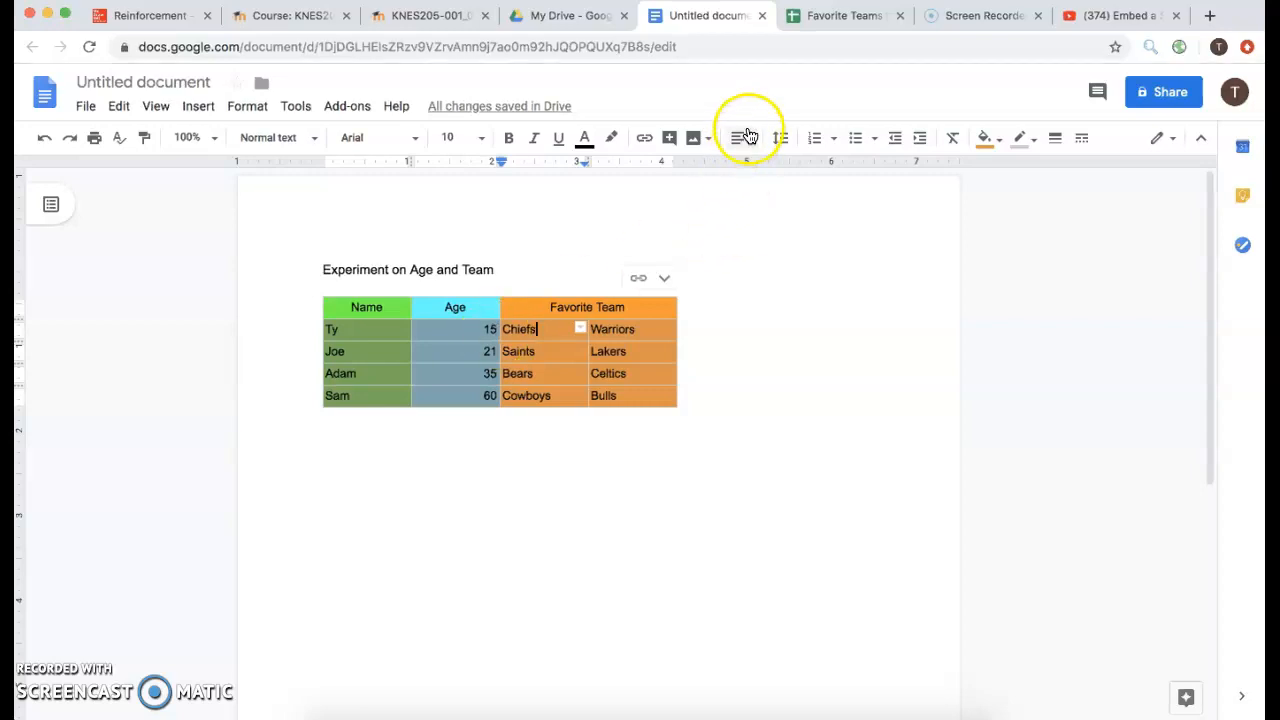
left_click(845, 16)
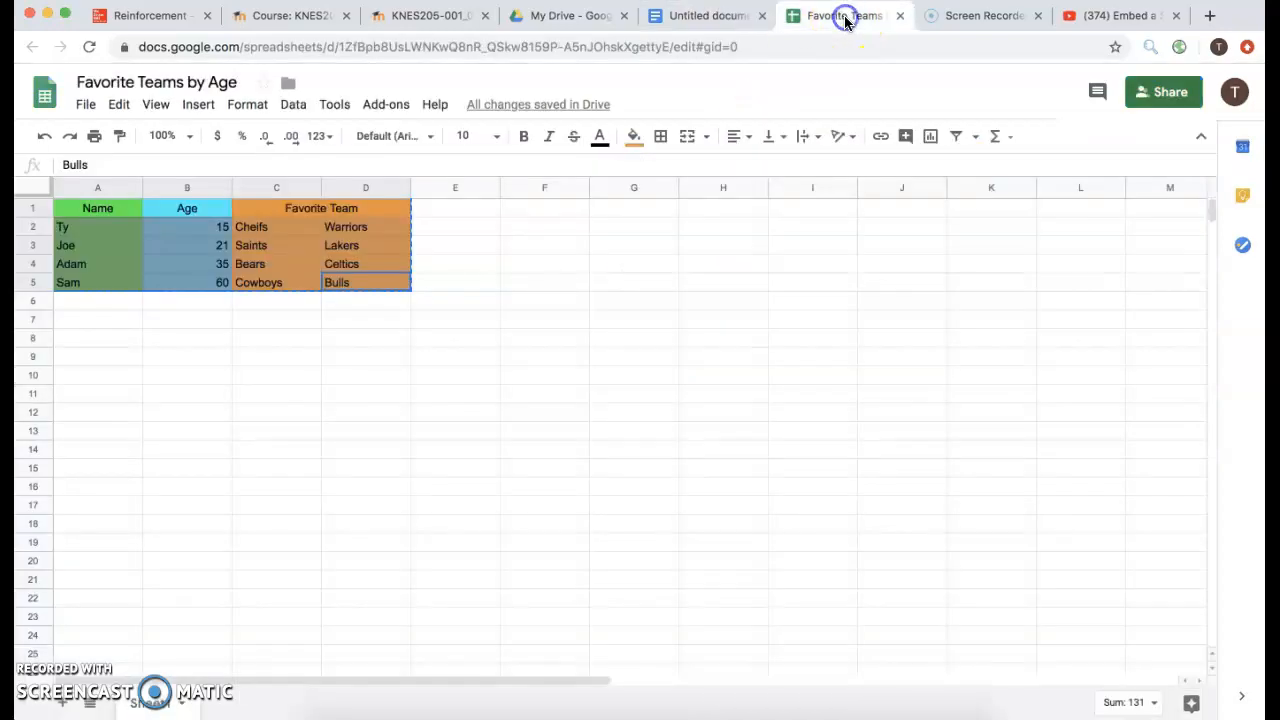
Change cell C2 to 'Chiefs' and the age in B2 from 15 to 14.
left_click(256, 229)
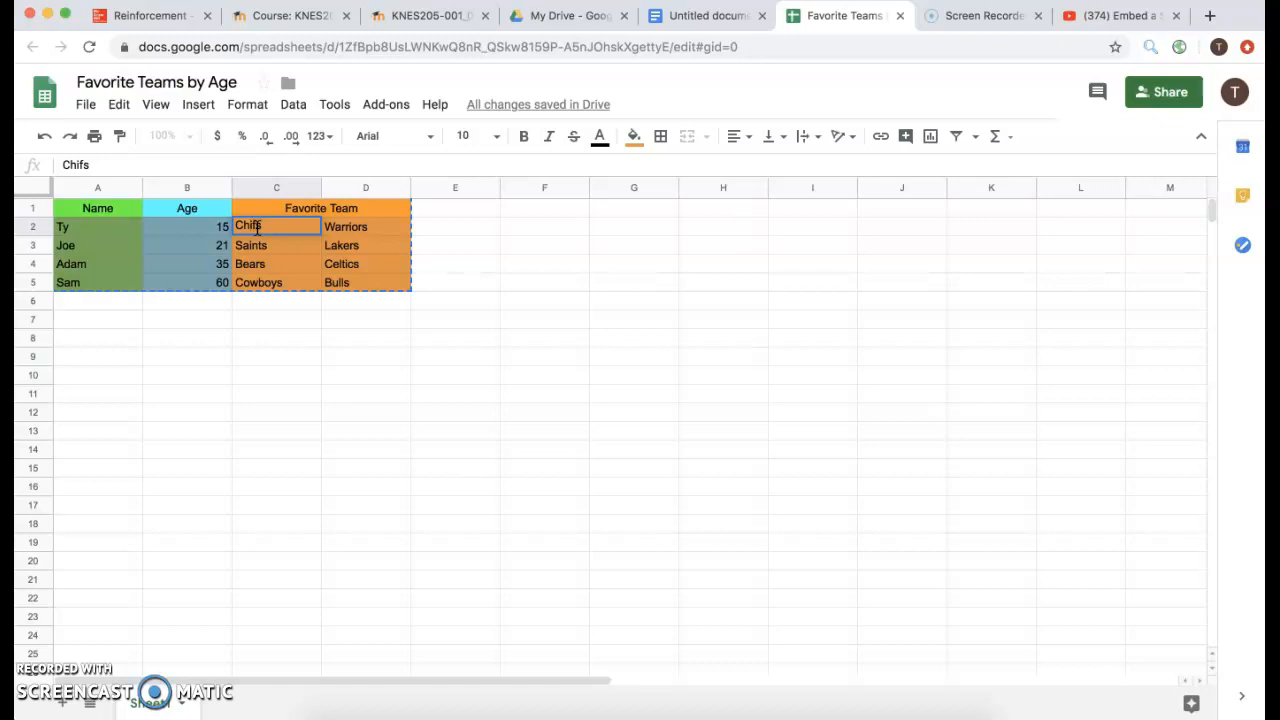
left_click(214, 229)
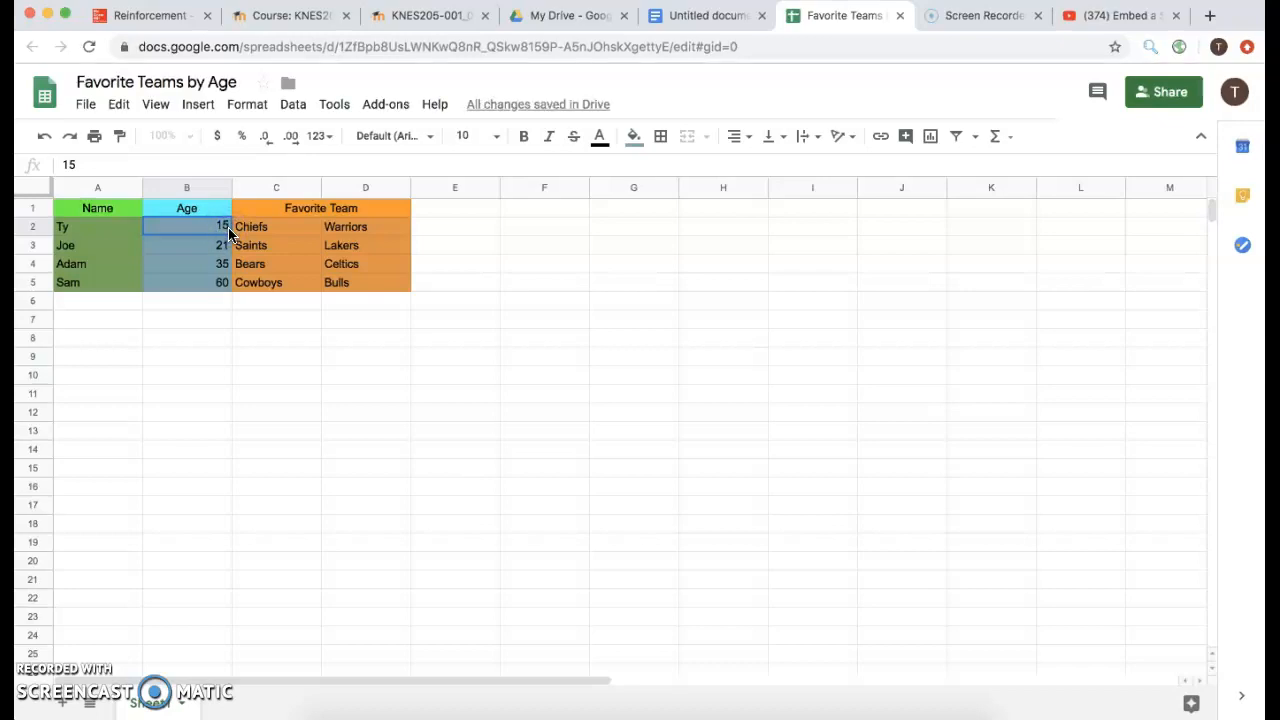
left_click(229, 233)
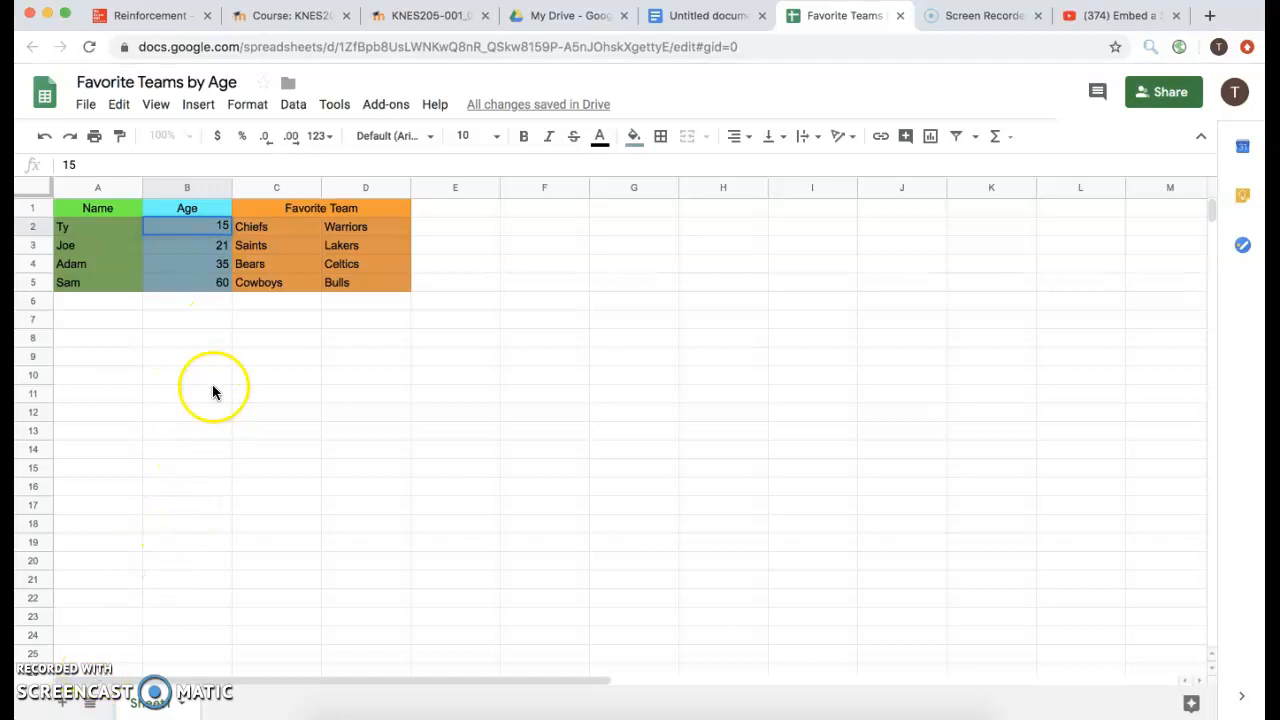
left_click(224, 226)
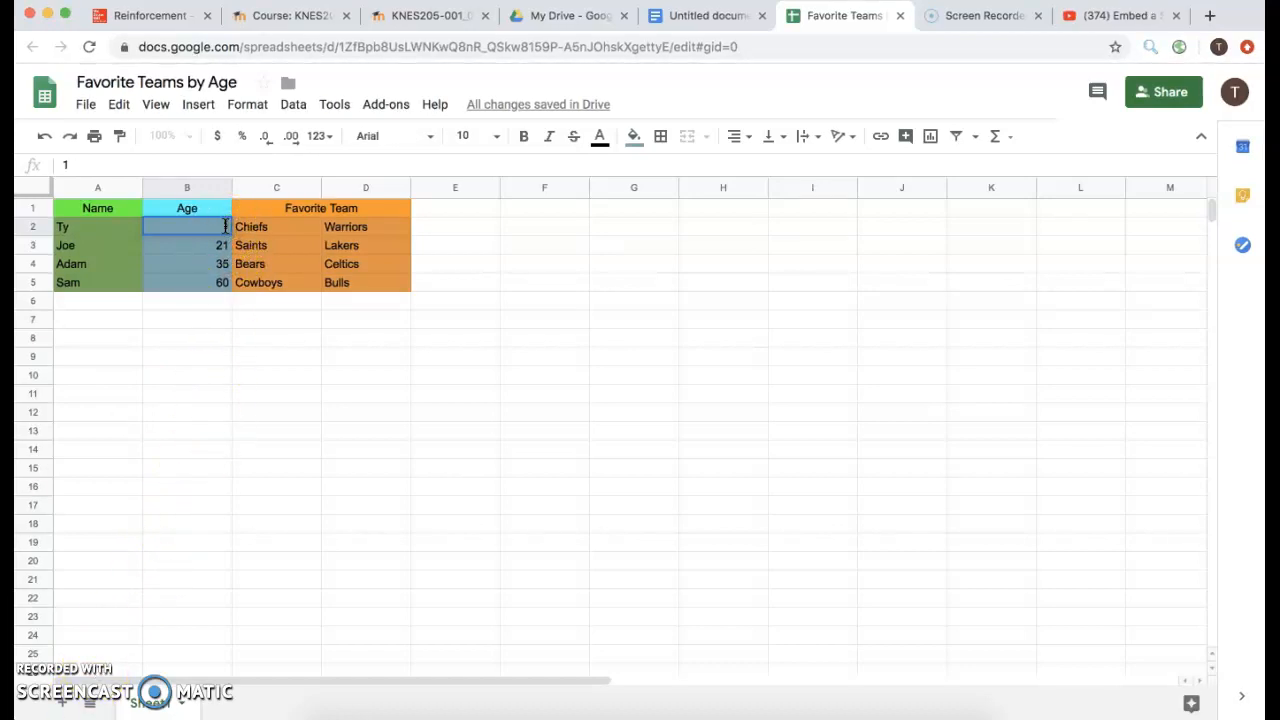
left_click(309, 316)
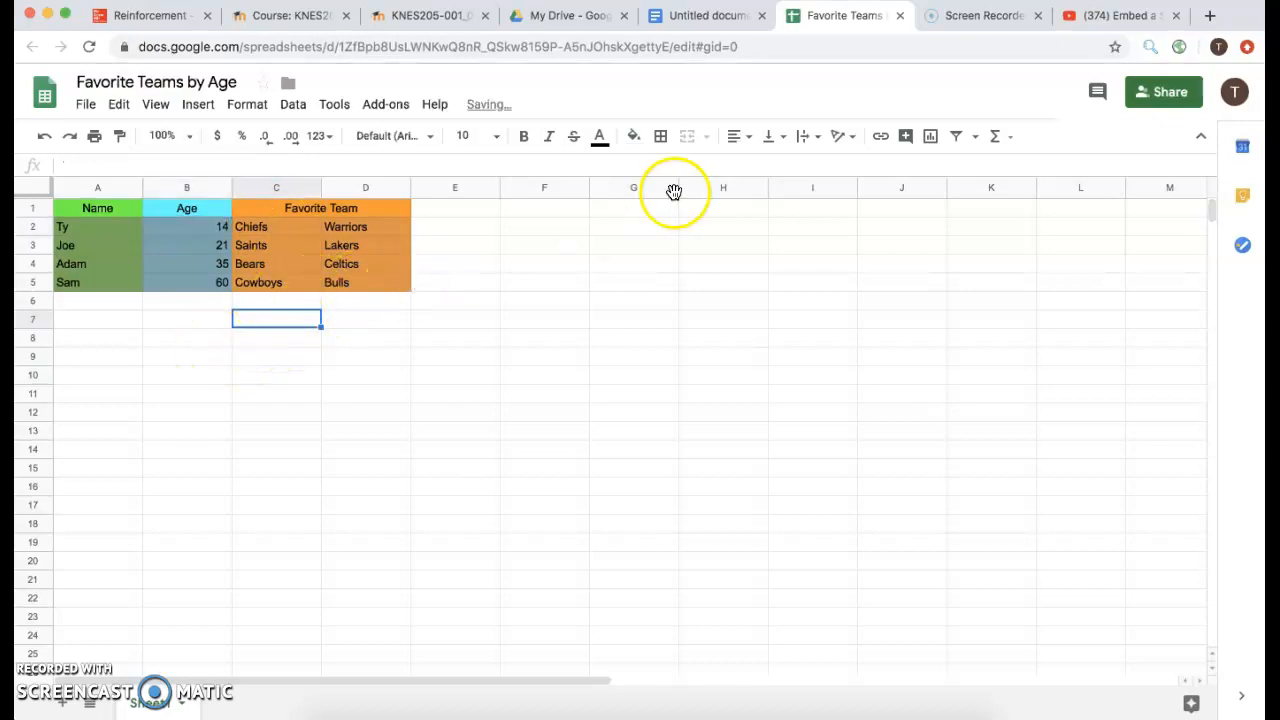
left_click(700, 18)
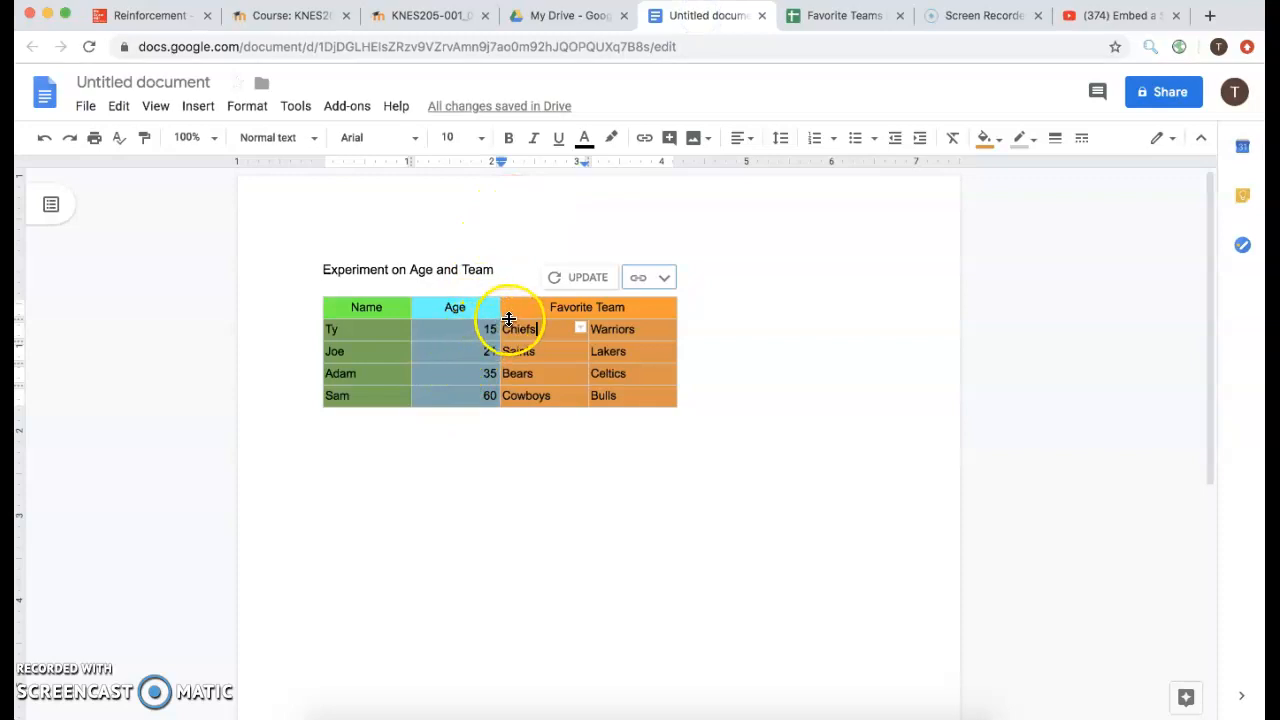
Update the linked table in the document so the first age reads 14.
left_click(581, 279)
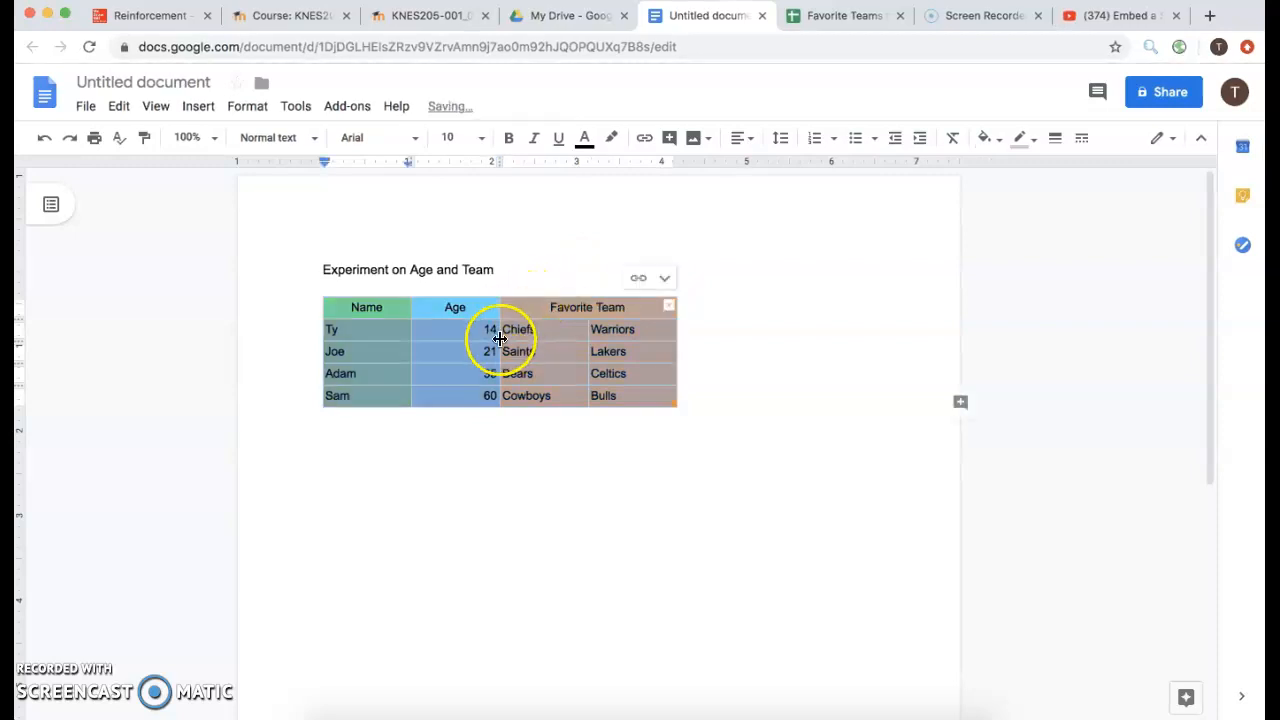
left_click(459, 450)
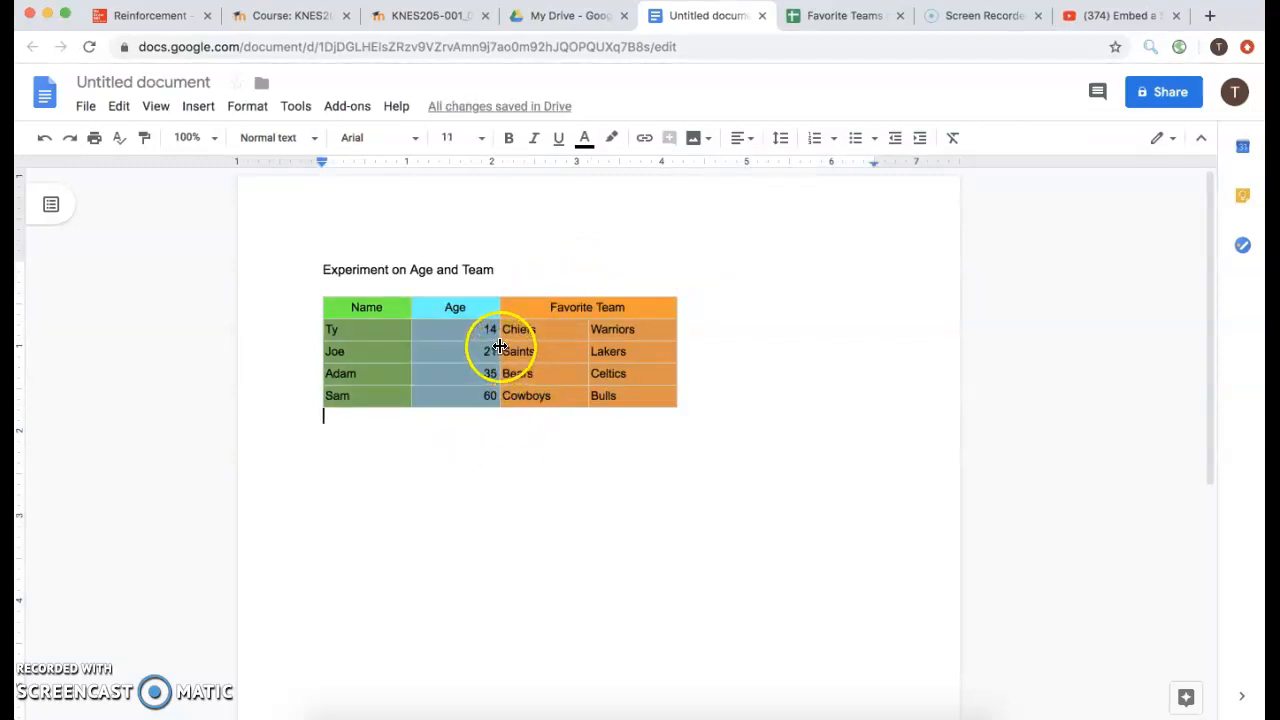